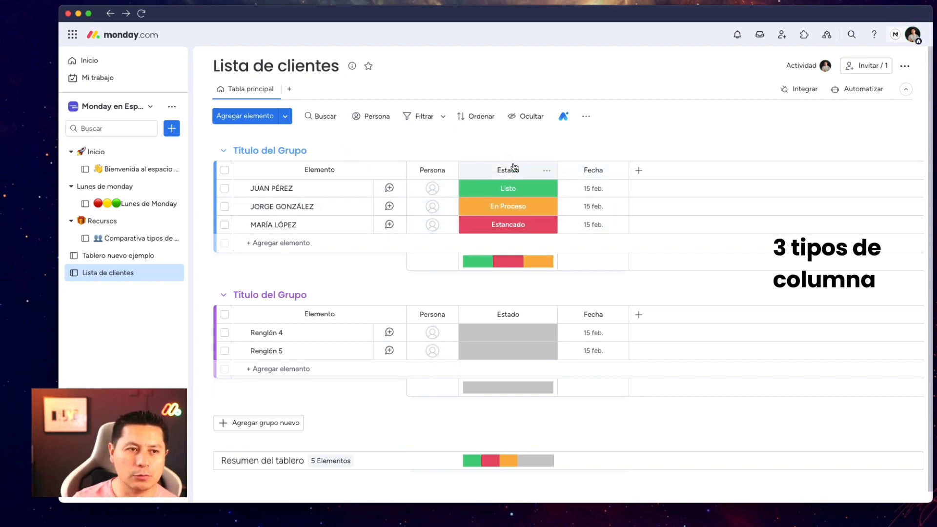
- Browse the complete catalogue of column types available for the board, from the essential ones to the board-enhancing ones
click(638, 170)
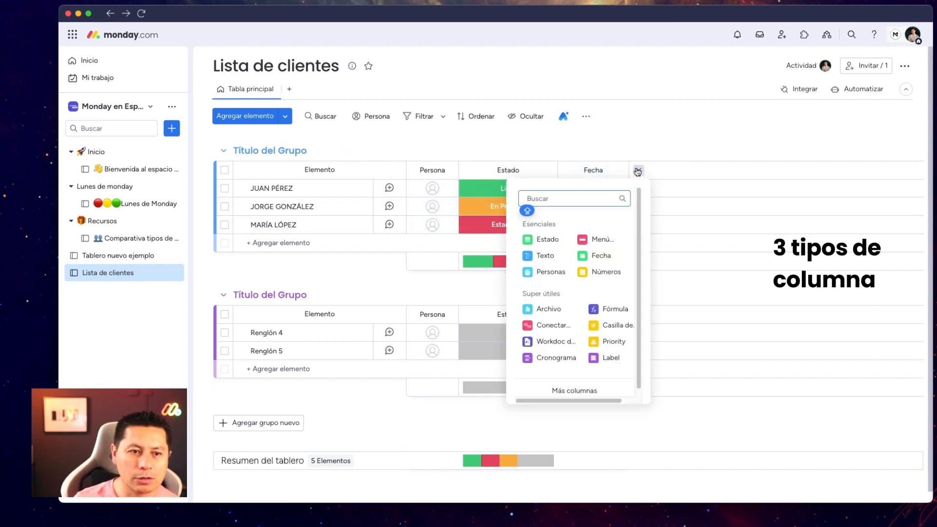
click(574, 390)
scroll(697, 276, down, 5)
scroll(697, 276, down, 8)
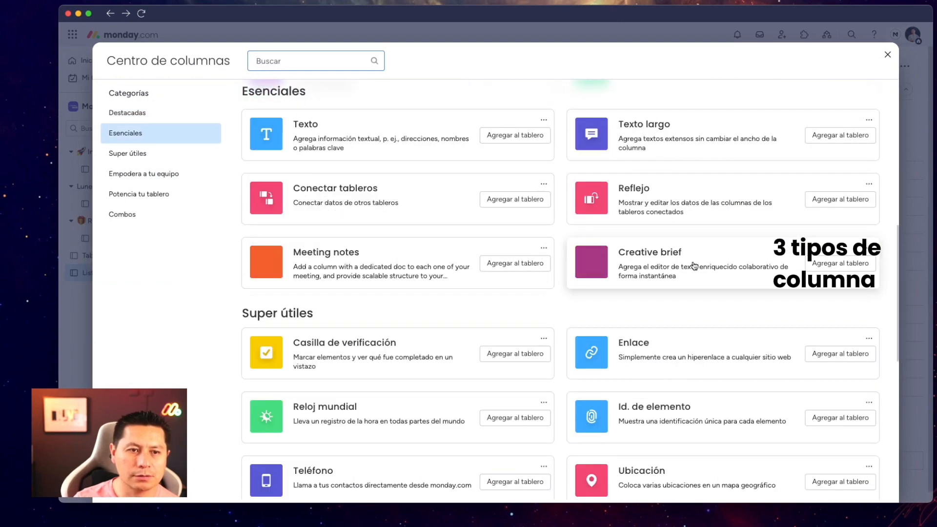
scroll(685, 260, down, 10)
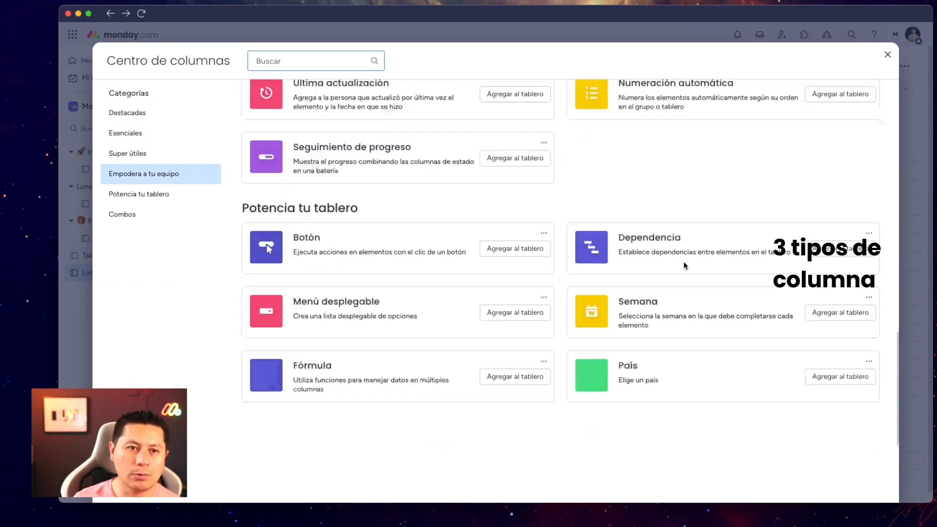
click(887, 55)
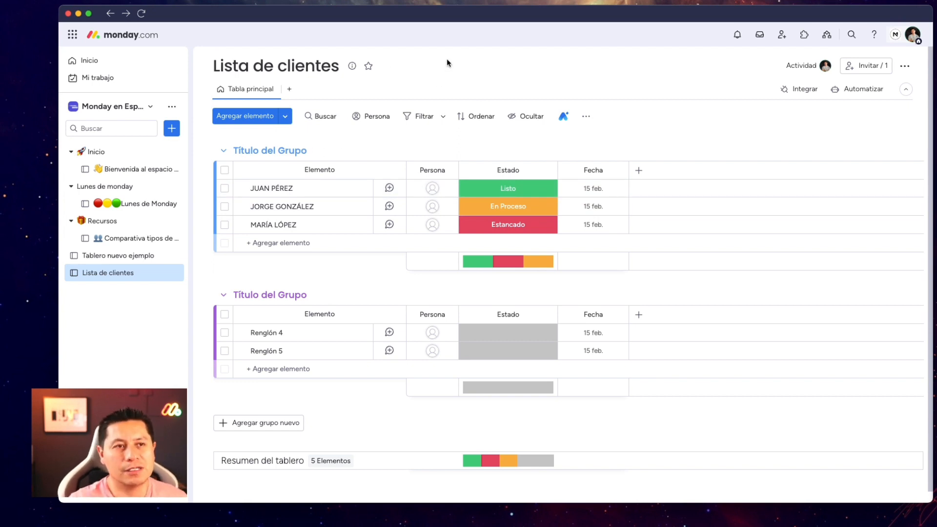
- Name the first group LEADS and the second group CLIENTES, and colour the CLIENTES group green
click(261, 150)
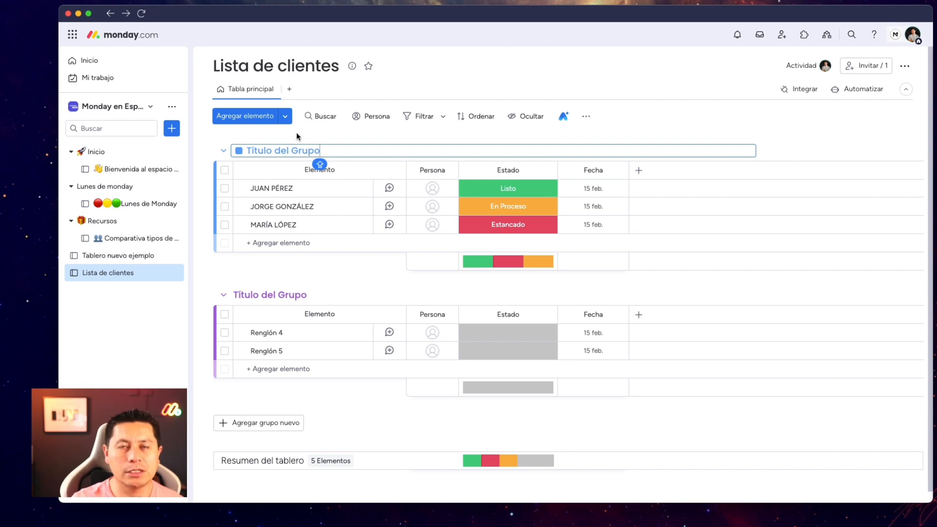
drag(326, 150, 248, 148)
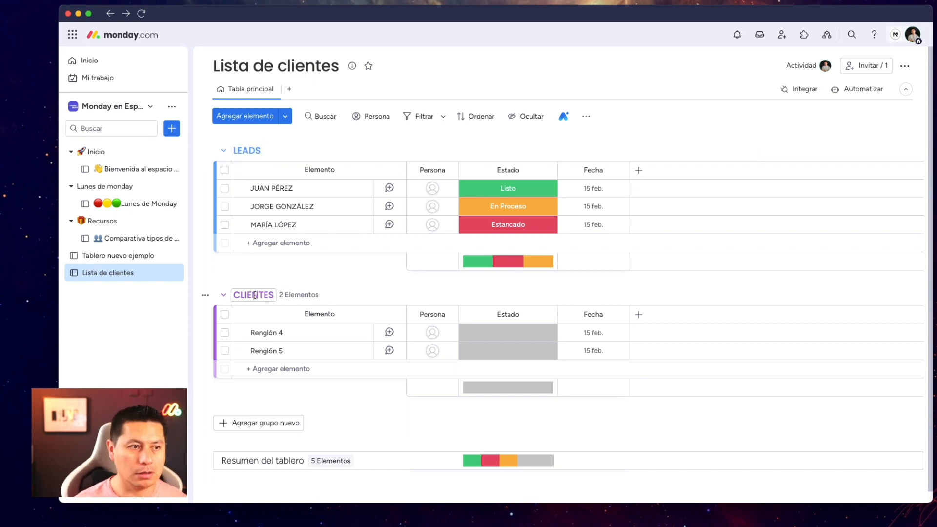
click(241, 296)
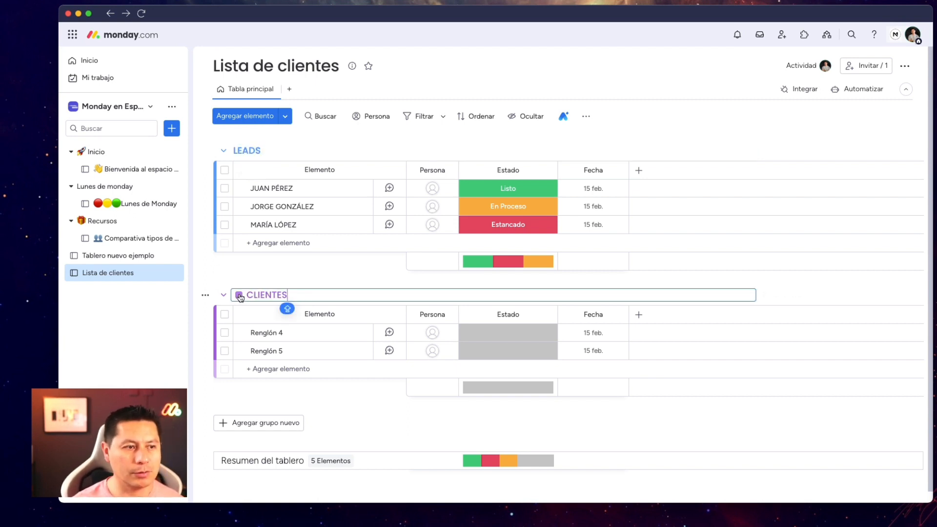
click(239, 296)
click(257, 313)
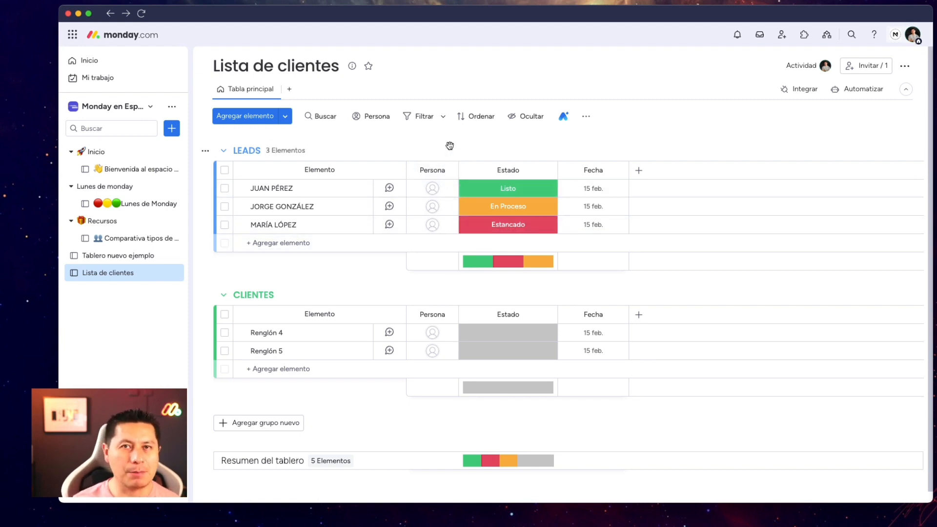
- Assign the account owner as Persona for the three leads and look through the suggested people for the first lead
click(435, 189)
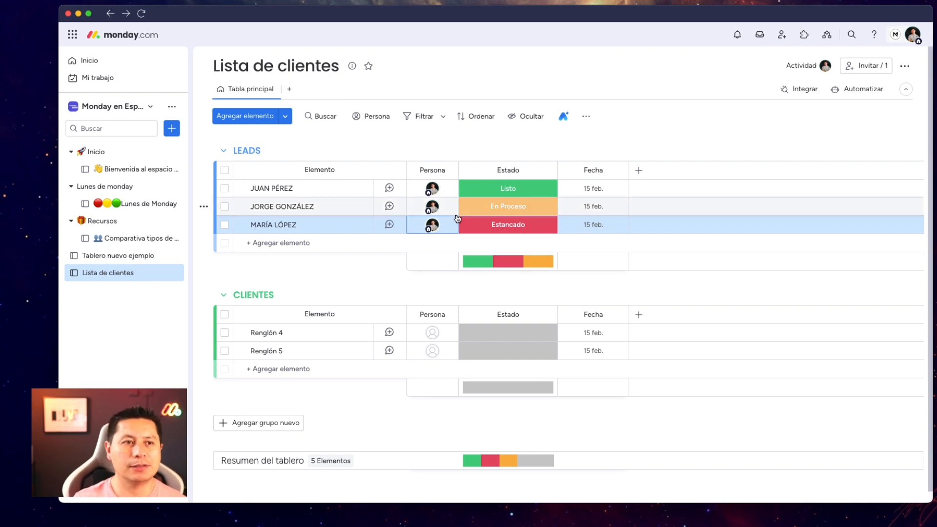
click(449, 191)
scroll(448, 273, down, 1)
scroll(445, 274, down, 3)
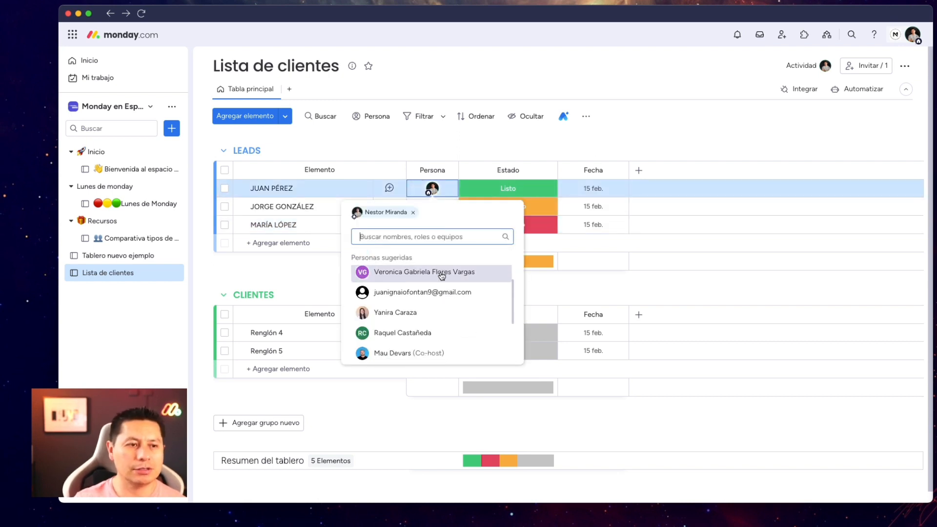
scroll(439, 290, up, 4)
click(483, 143)
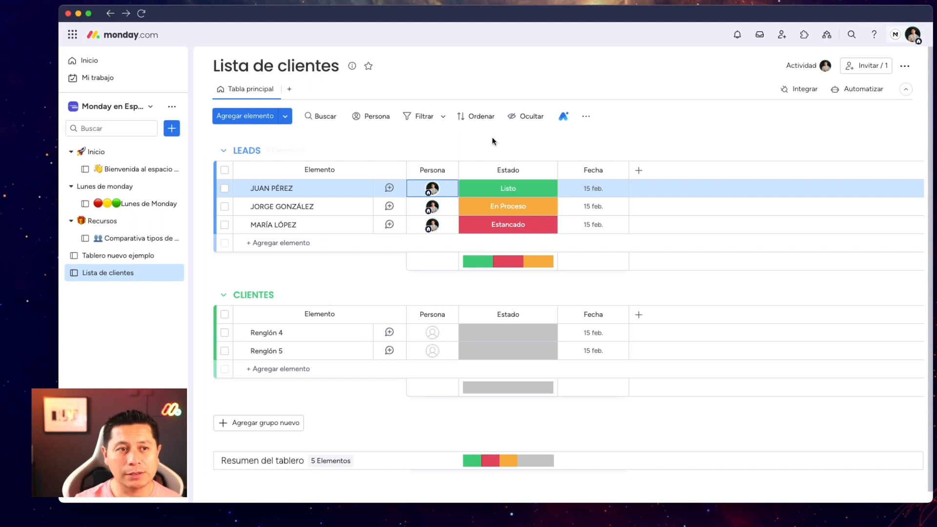
click(782, 35)
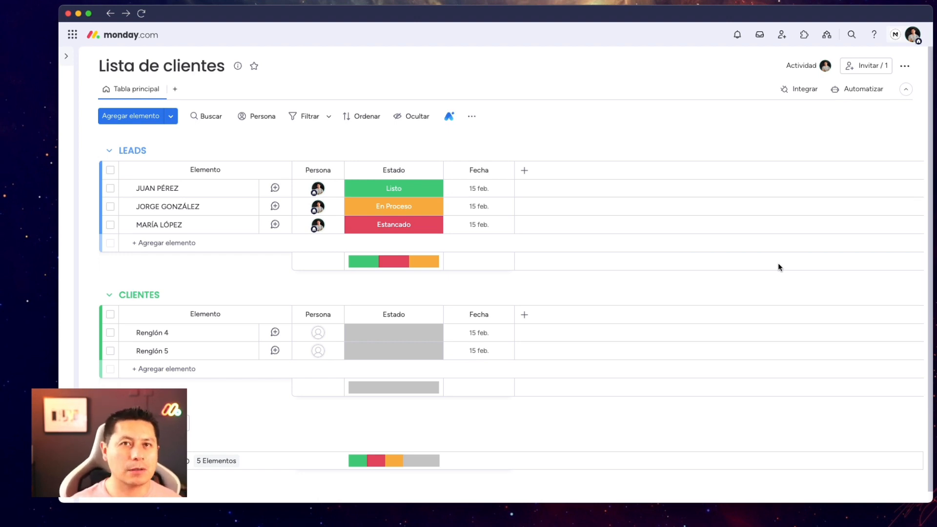
click(330, 192)
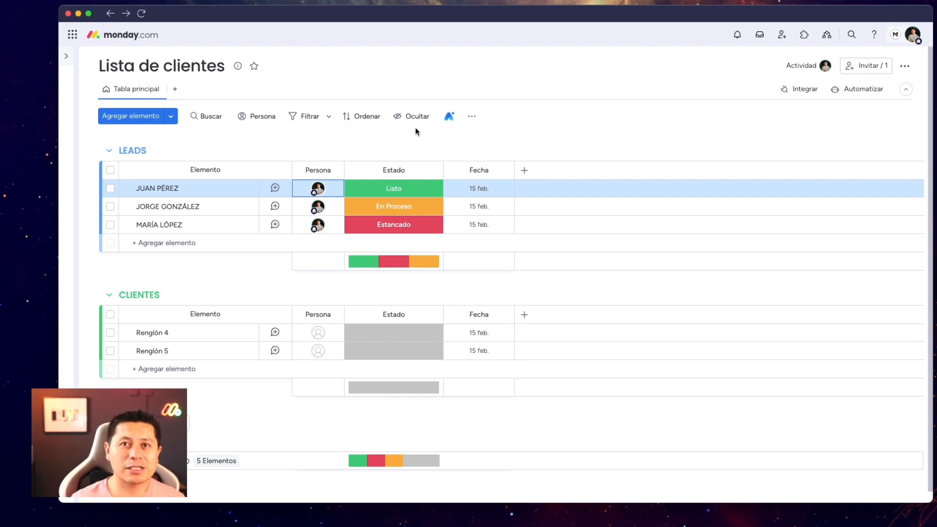
- Remove the unnamed blue, pink and purple labels from the Estado column's label set
click(412, 188)
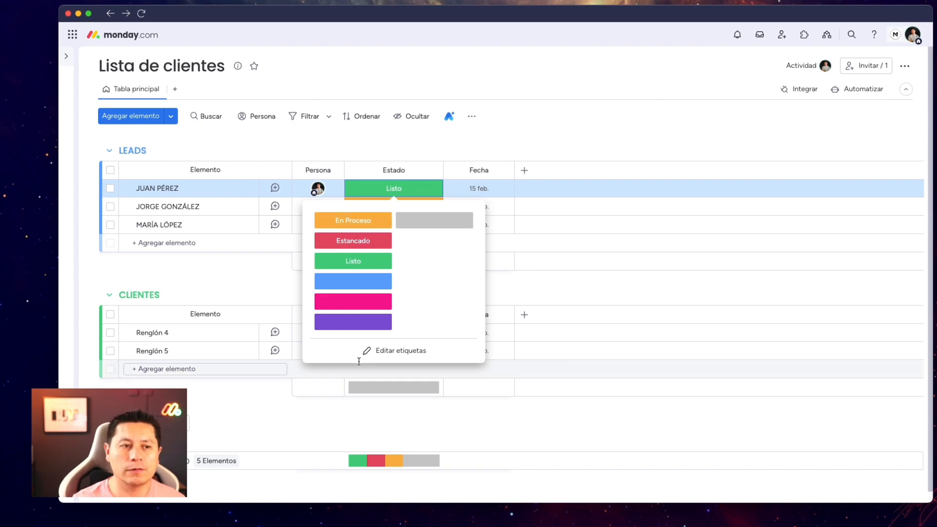
click(383, 343)
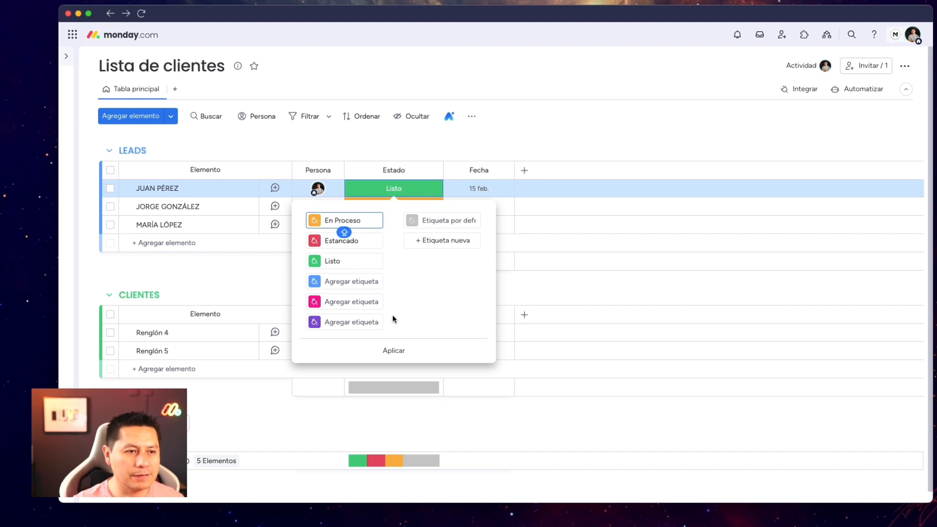
click(388, 323)
click(388, 302)
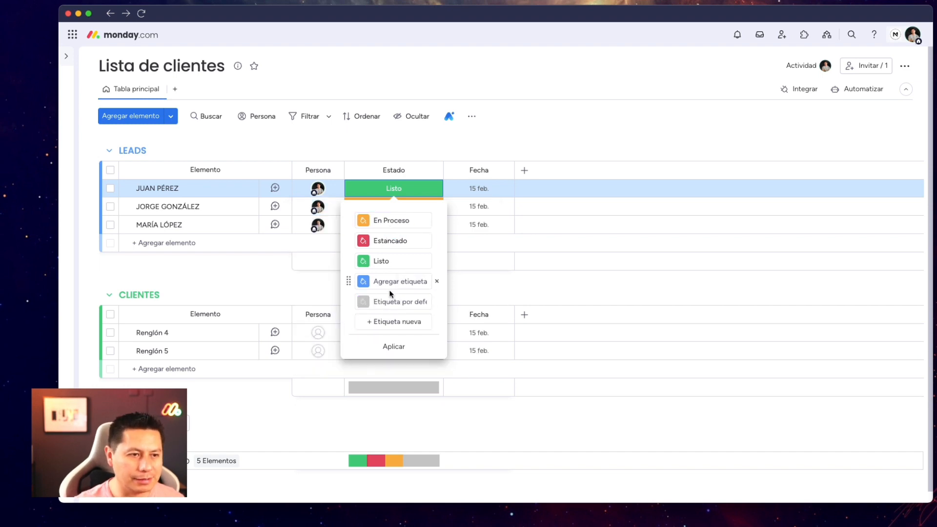
click(436, 283)
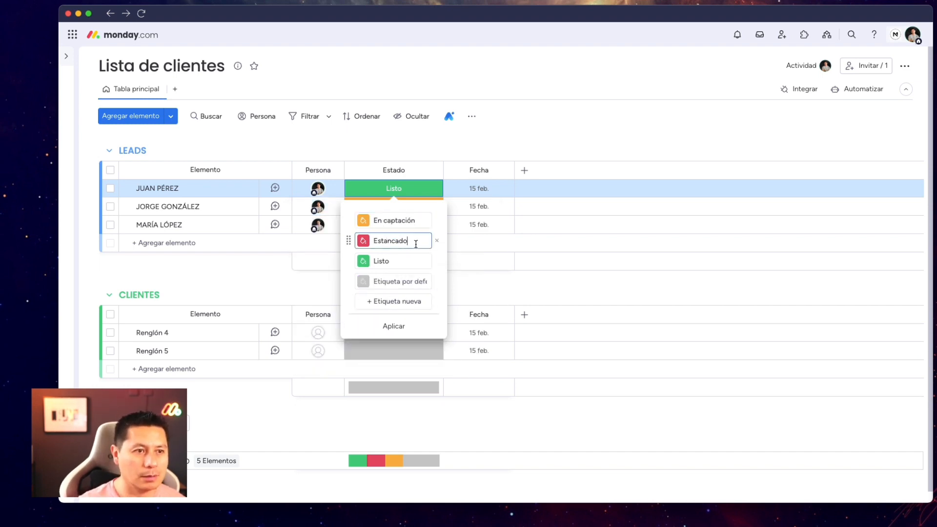
- Rename the Estado labels as En captación (orange), En negociación (red) and Ganado (green), and apply the changes
double_click(417, 240)
text(En negociación)
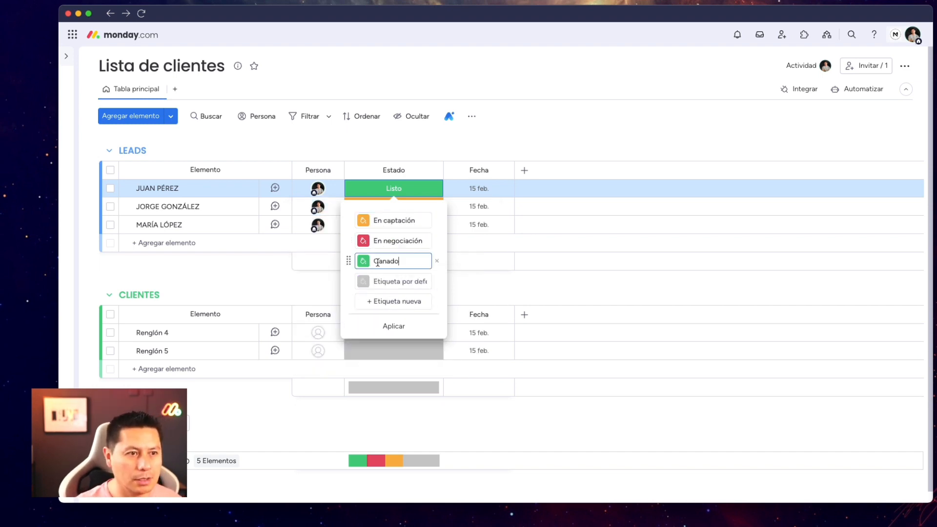
click(396, 326)
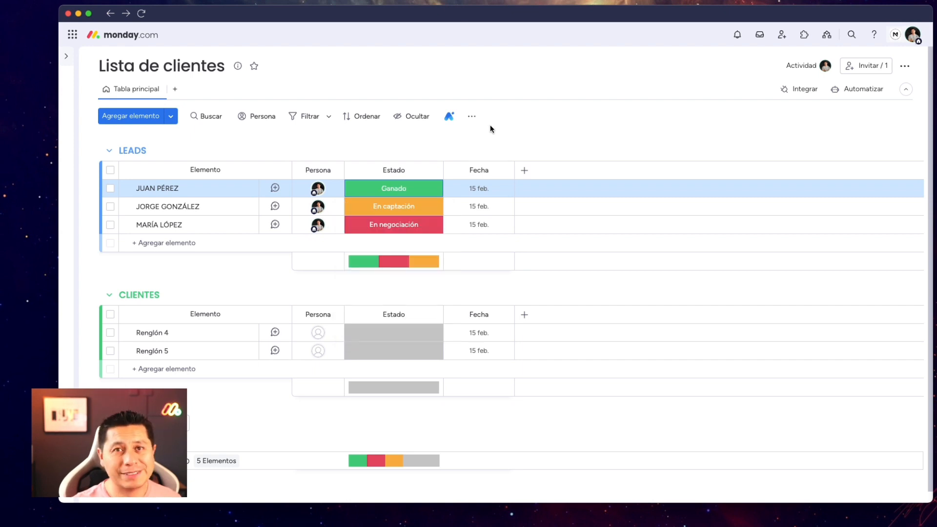
- Rename the LEADS group as En captación to match the Estado label
click(415, 192)
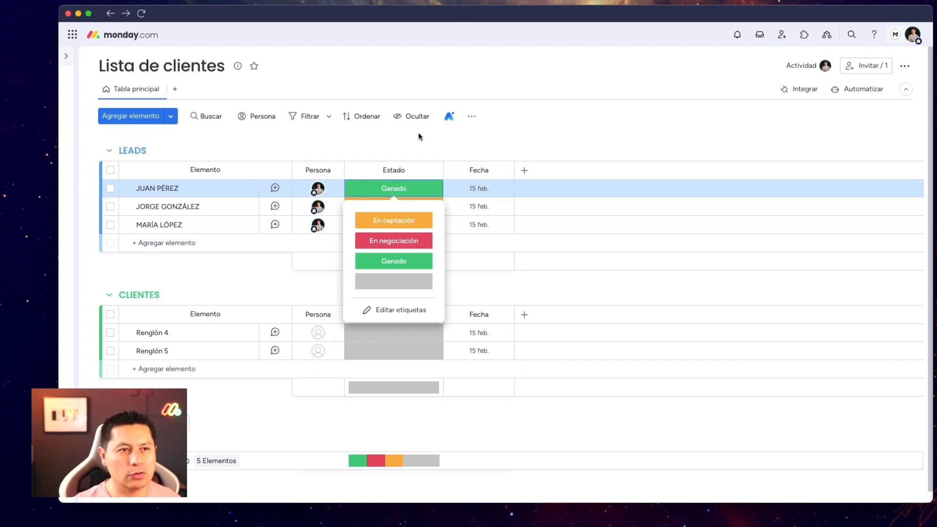
click(163, 150)
drag(166, 150, 132, 149)
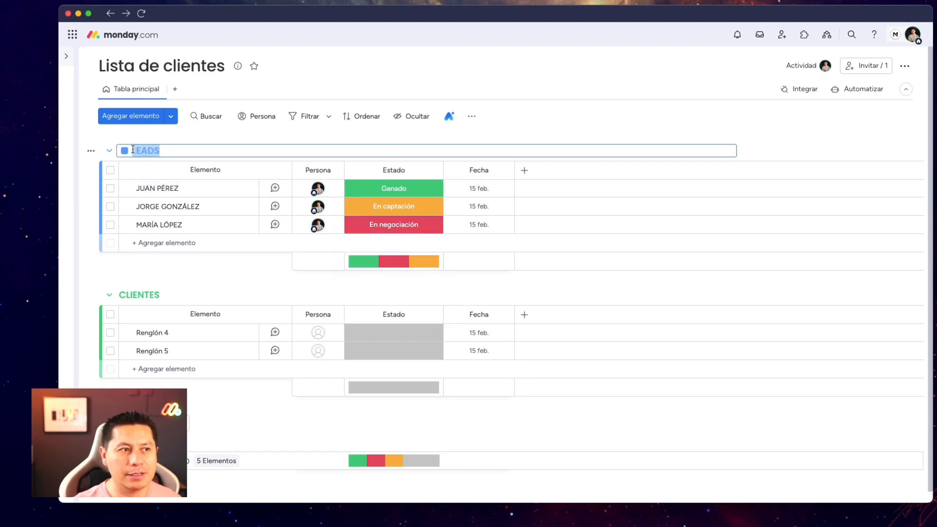
text(En captación)
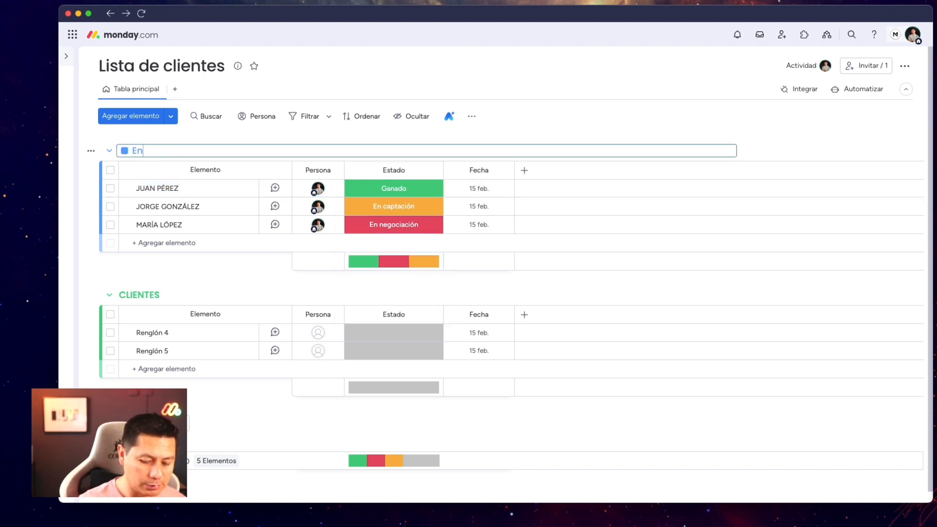
key(Return)
- Add a new group named En negociación and colour it dark orange
drag(204, 151, 131, 150)
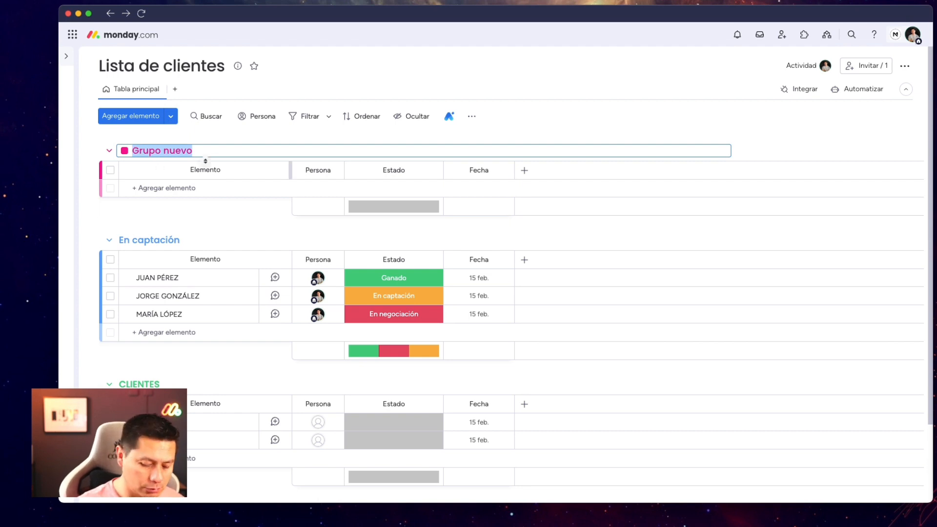
text(En negociación)
click(124, 150)
click(178, 207)
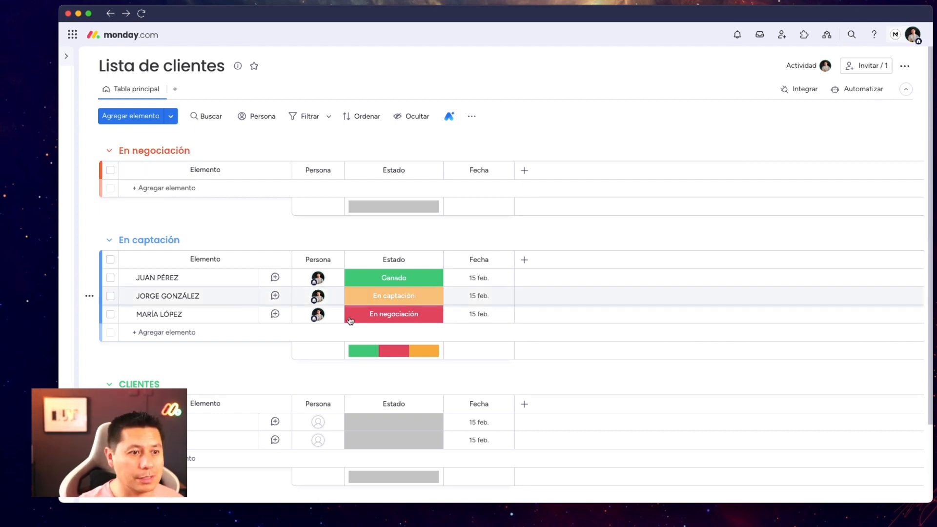
- Change the colour of the En negociación label in the Estado column to dark orange
click(350, 318)
click(408, 441)
click(363, 366)
- Move the En negociación group below En captación and rename the CLIENTES group as Ganados
drag(194, 154, 213, 190)
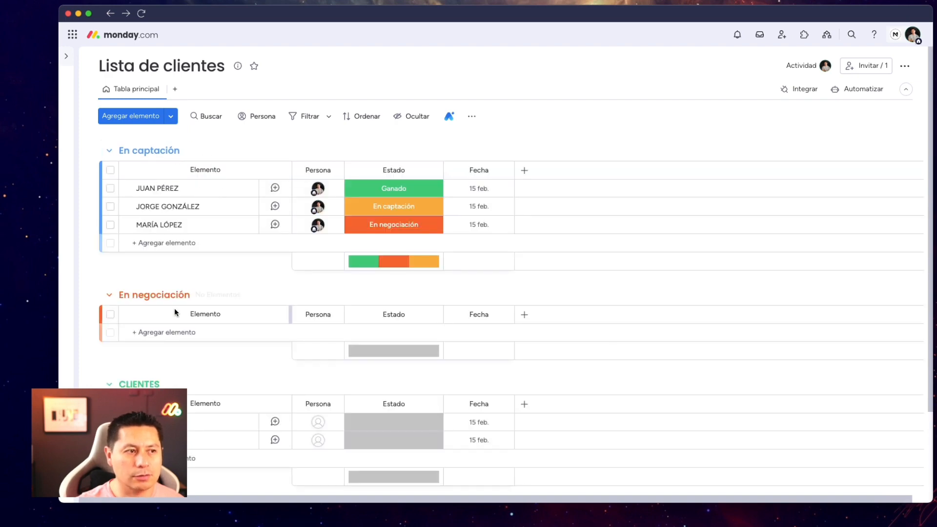
scroll(168, 262, down, 3)
click(182, 323)
drag(182, 324, 132, 326)
text(Ganados)
key(Return)
scroll(368, 271, up, 3)
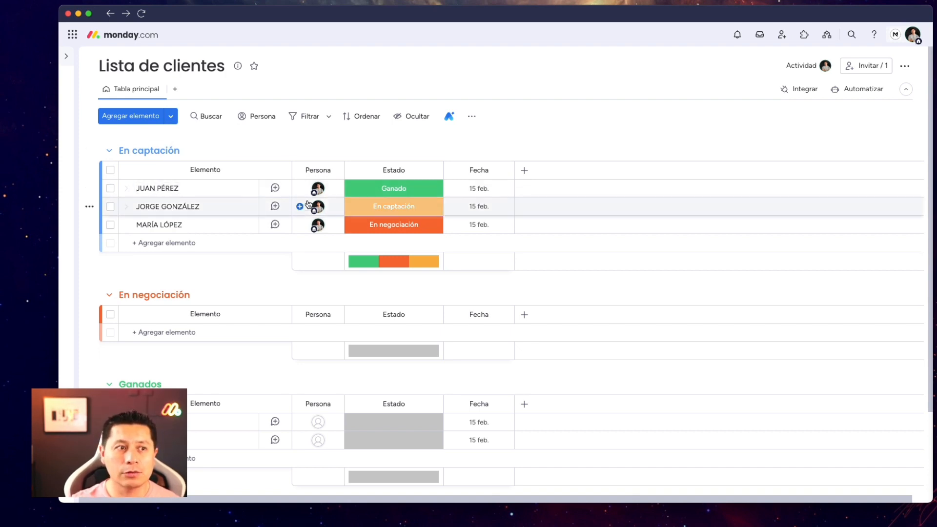
mouse_move(319, 206)
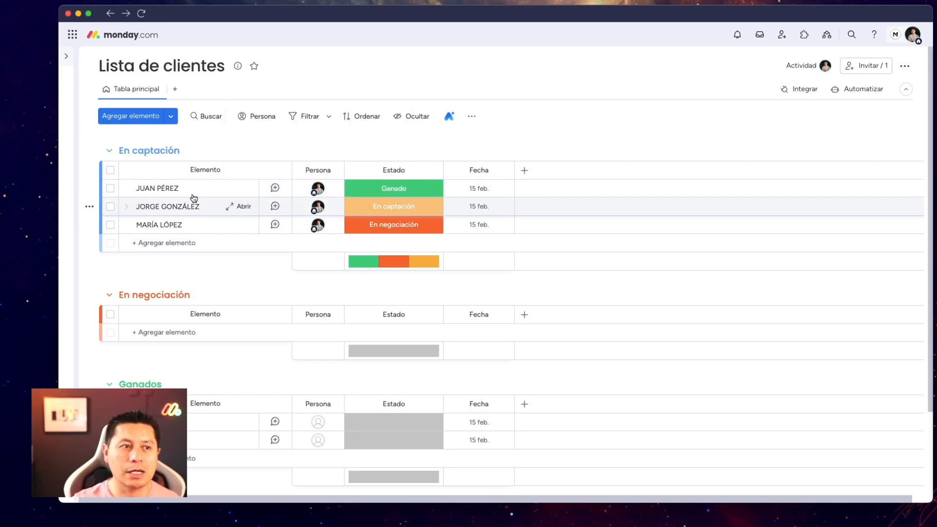
click(406, 193)
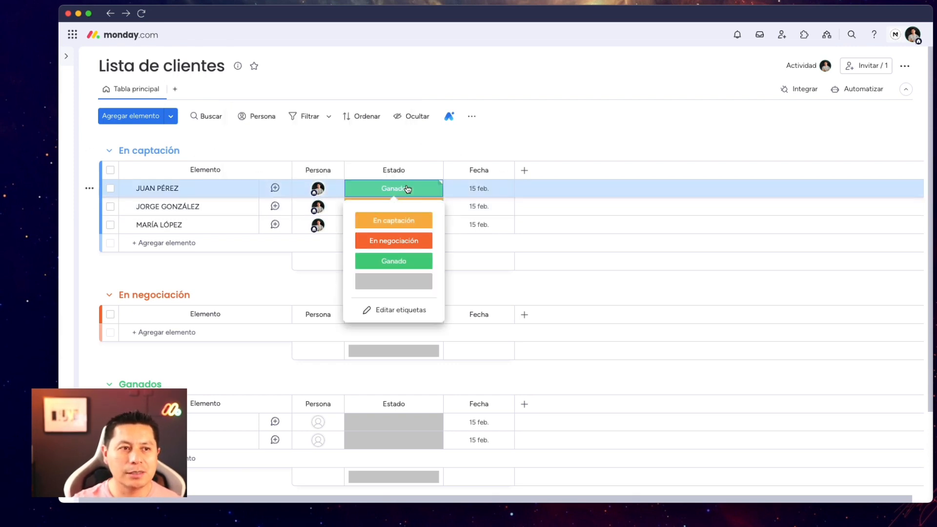
click(505, 139)
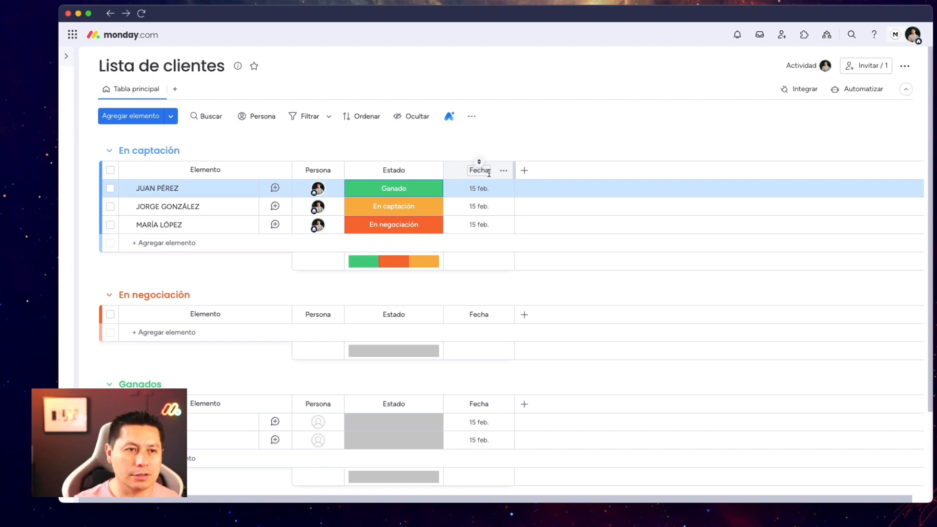
- Rename the Fecha column as Fecha de ingreso
click(487, 172)
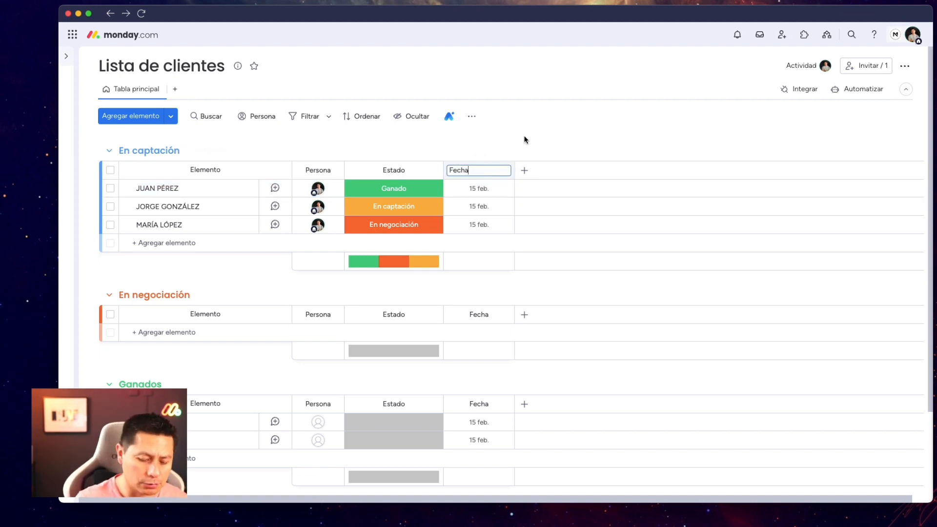
text(de ingreso)
key(Return)
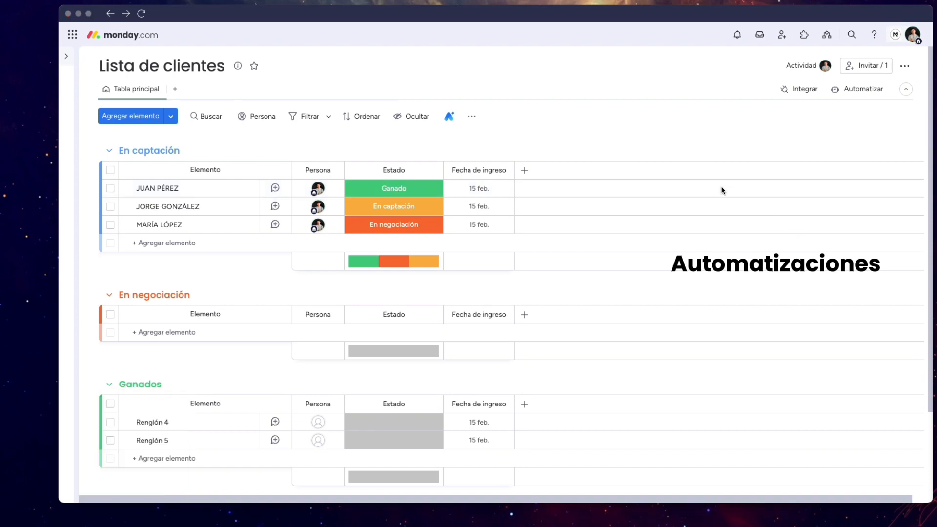
click(860, 119)
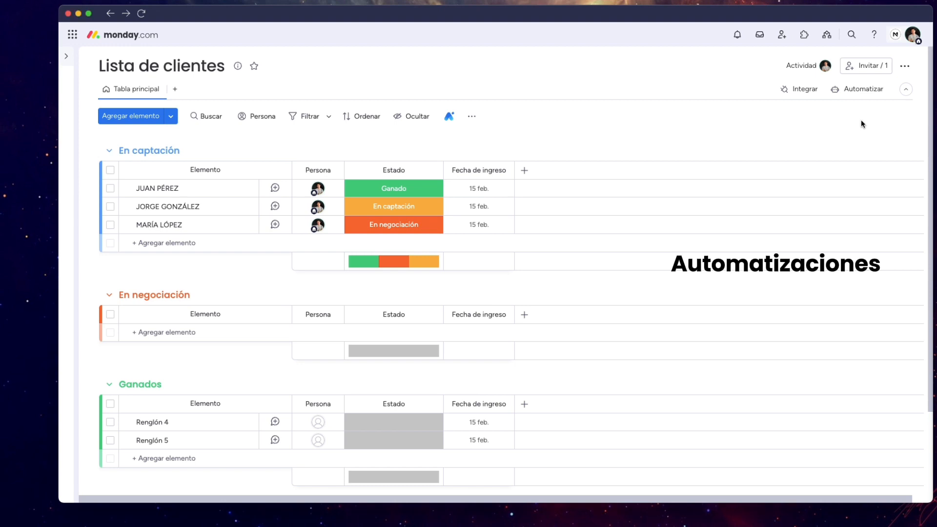
click(872, 92)
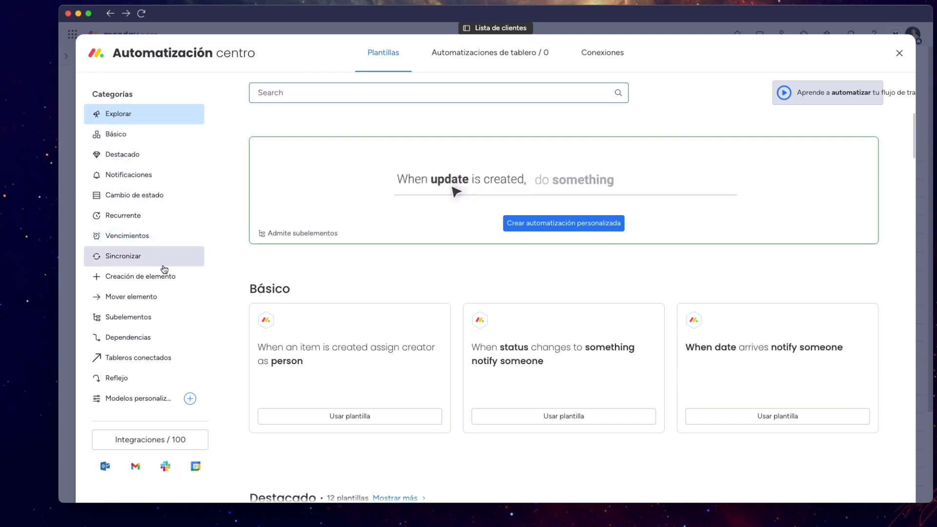
click(574, 225)
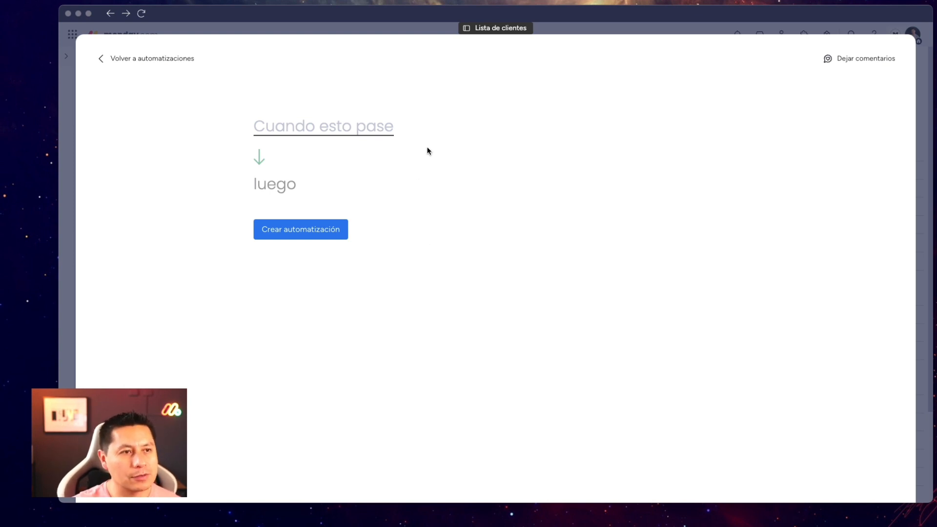
click(316, 130)
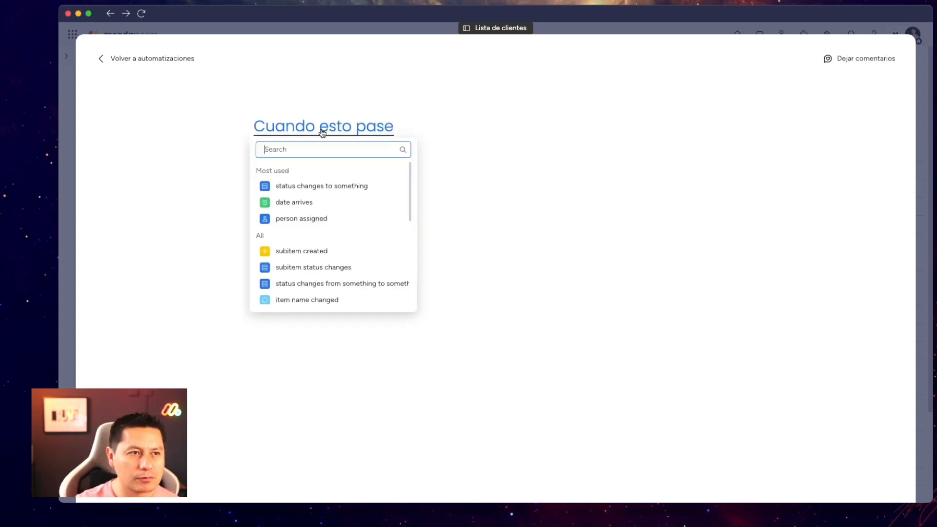
click(308, 218)
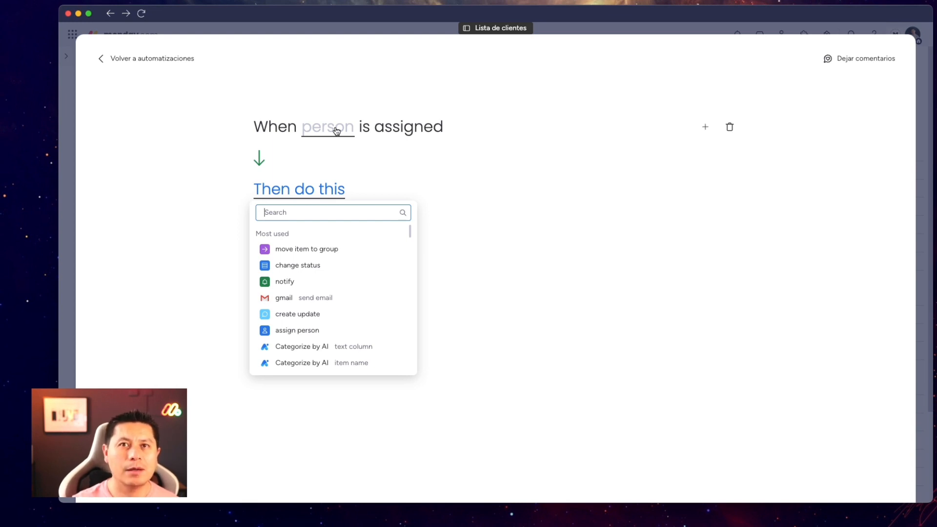
click(337, 130)
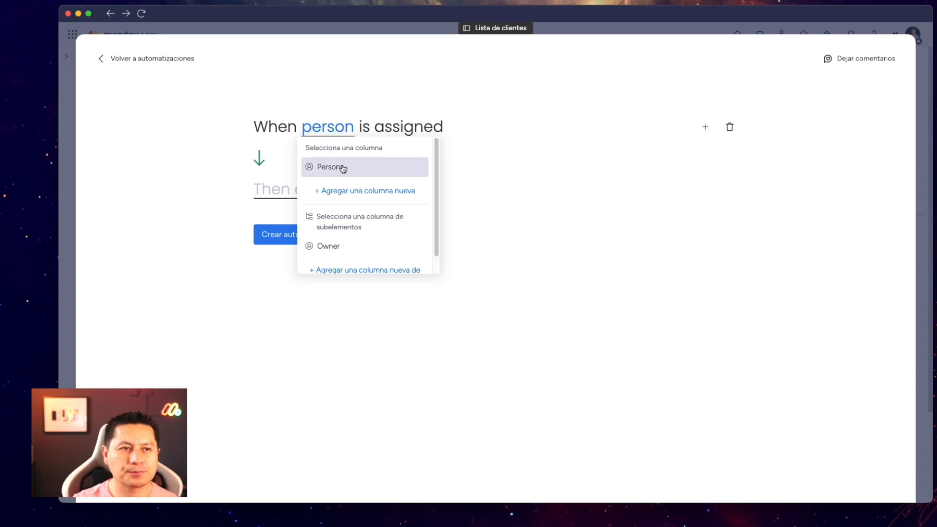
scroll(349, 168, down, 1)
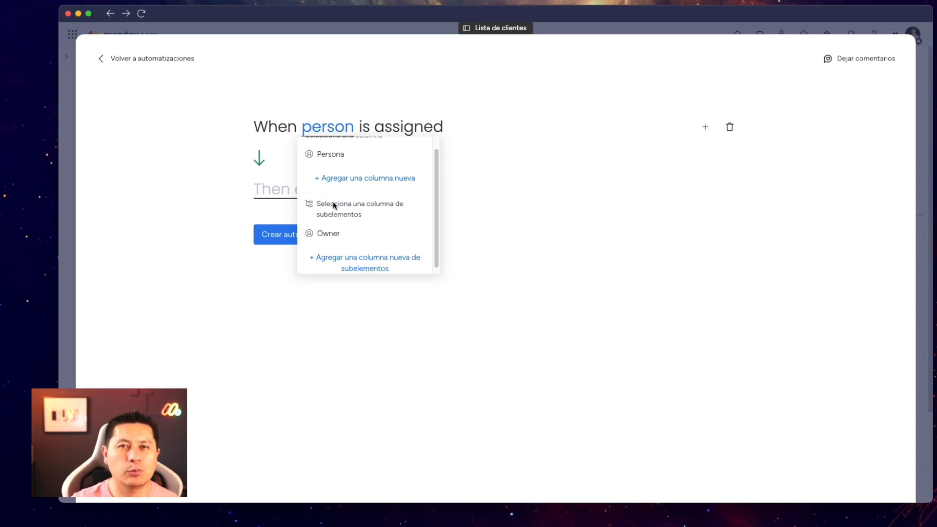
scroll(334, 203, up, 1)
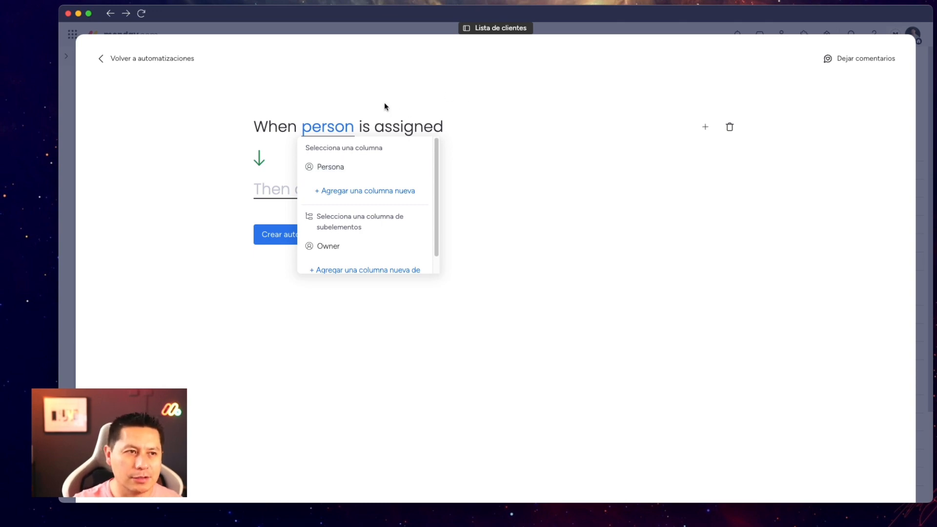
click(444, 88)
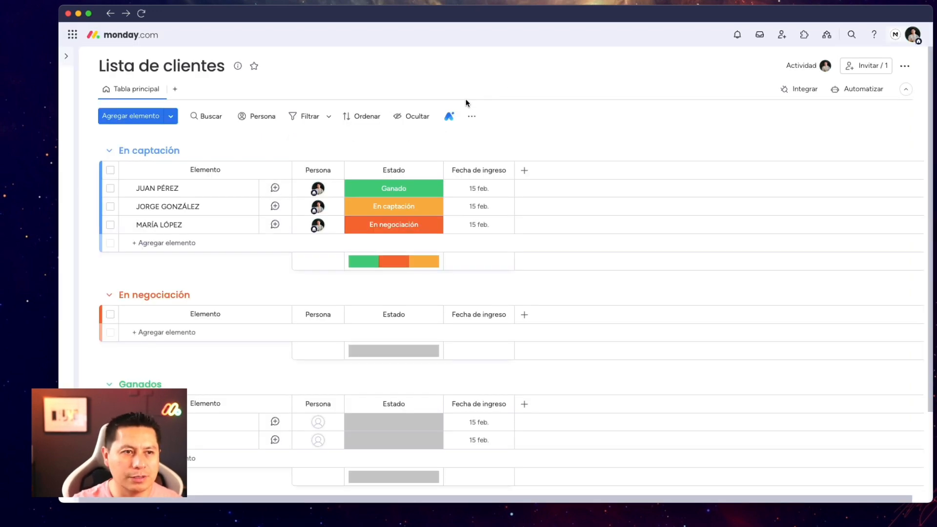
- Add a Personas column between Persona and Estado and rename it as Persona 2
click(524, 170)
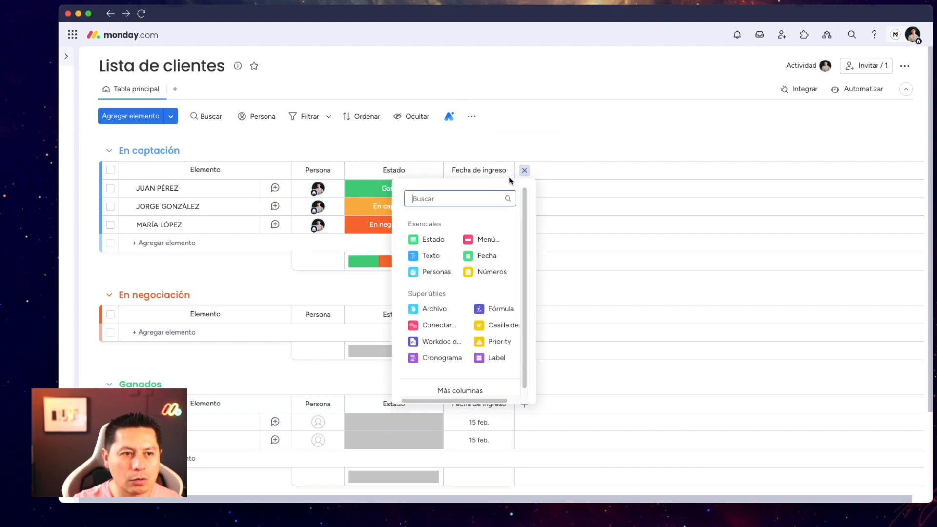
click(437, 272)
drag(551, 168, 386, 167)
click(360, 171)
key(BackSpace)
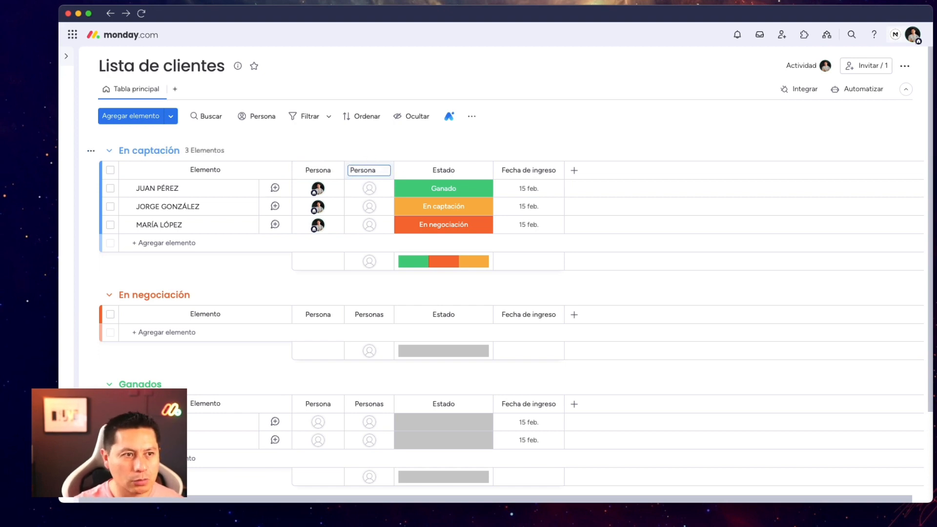
text(2)
click(543, 136)
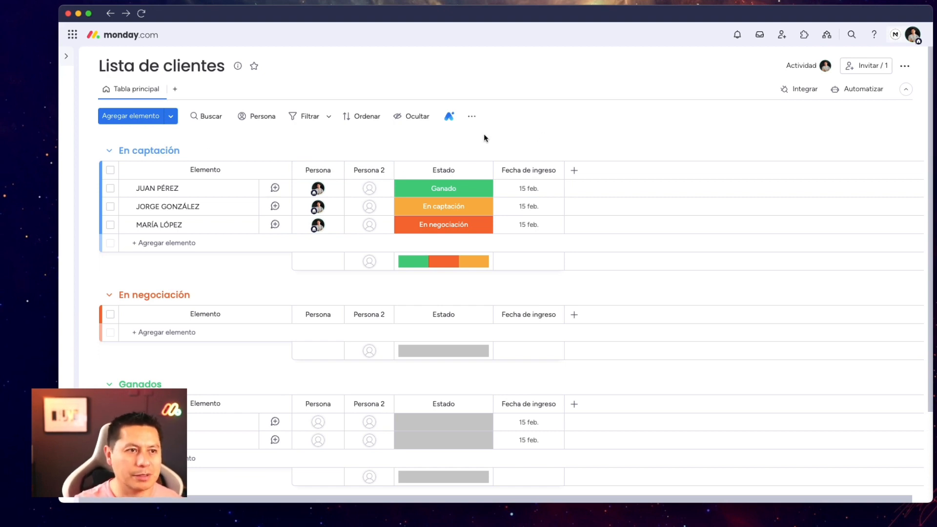
- Start a custom automation with the person assigned trigger, using the Persona column
click(850, 89)
click(564, 221)
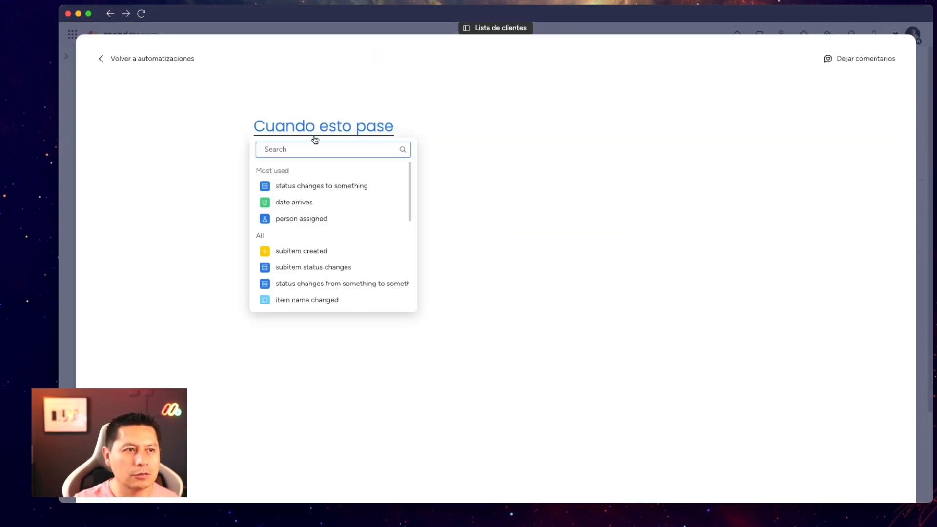
click(316, 218)
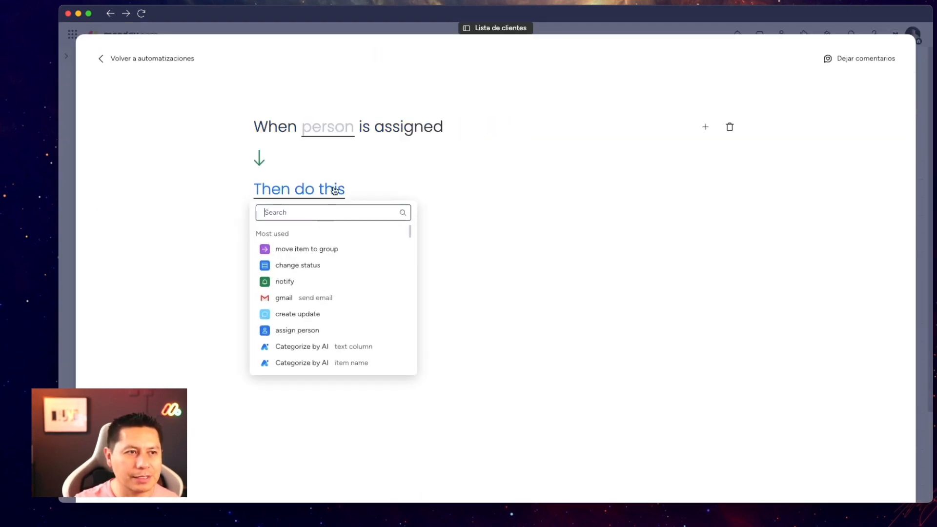
click(330, 128)
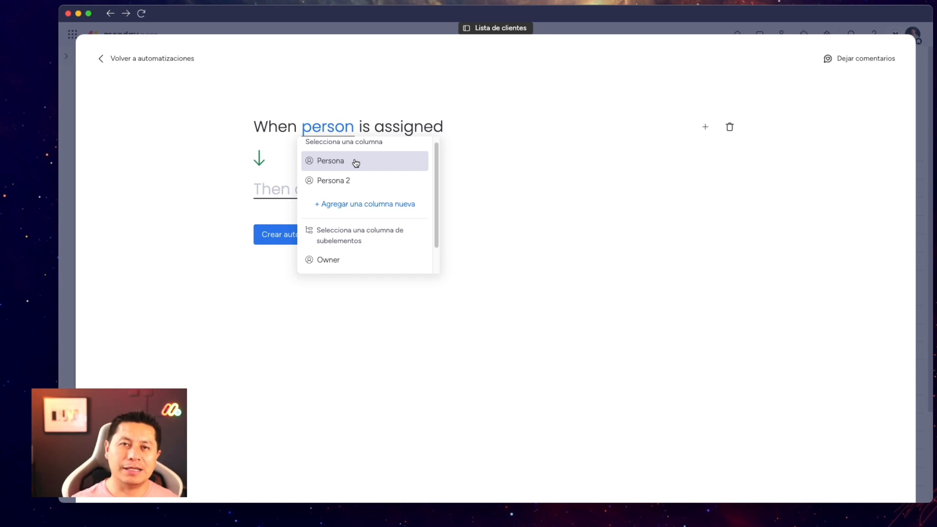
click(373, 182)
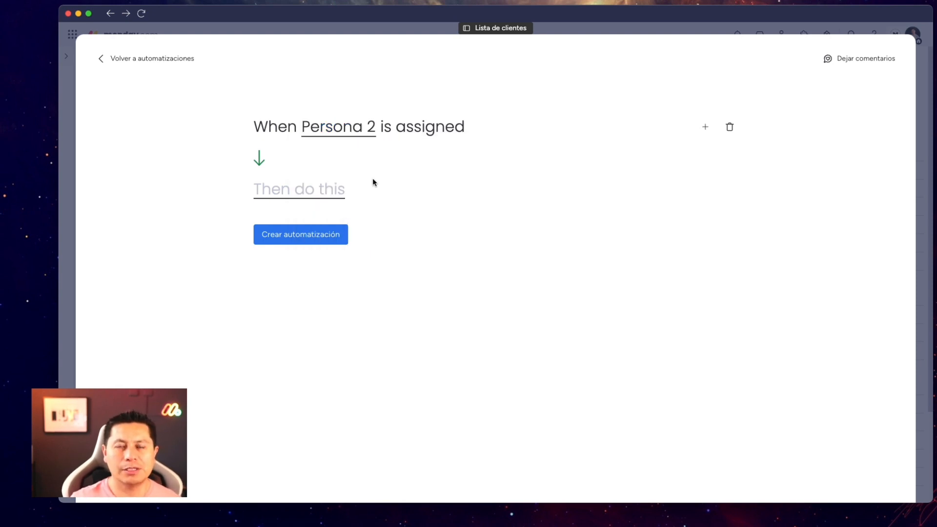
click(361, 129)
click(354, 160)
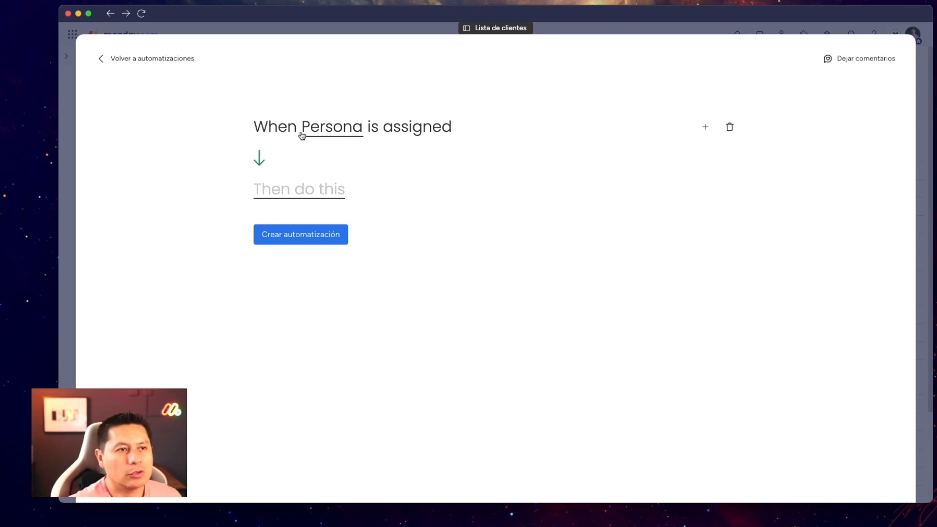
- Add a notify action to the automation with the message "Nuevo lead asignado:"
click(312, 190)
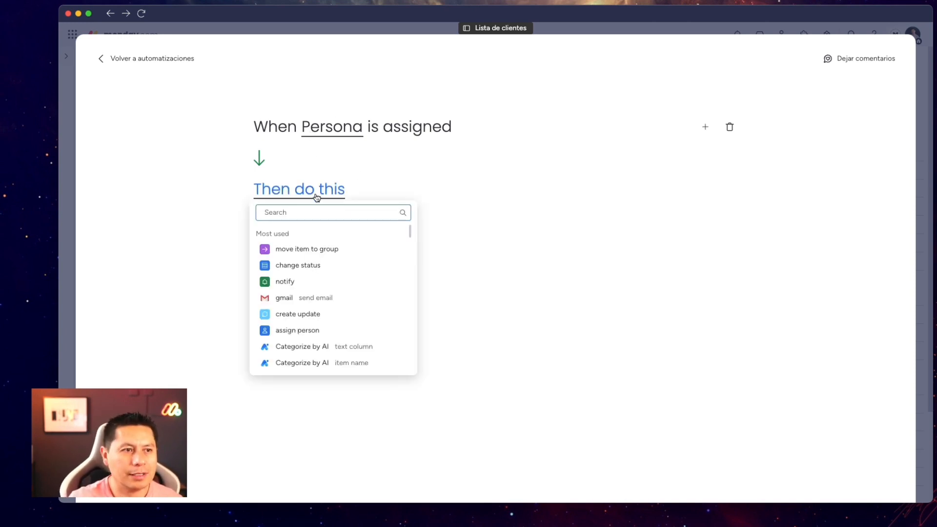
click(299, 283)
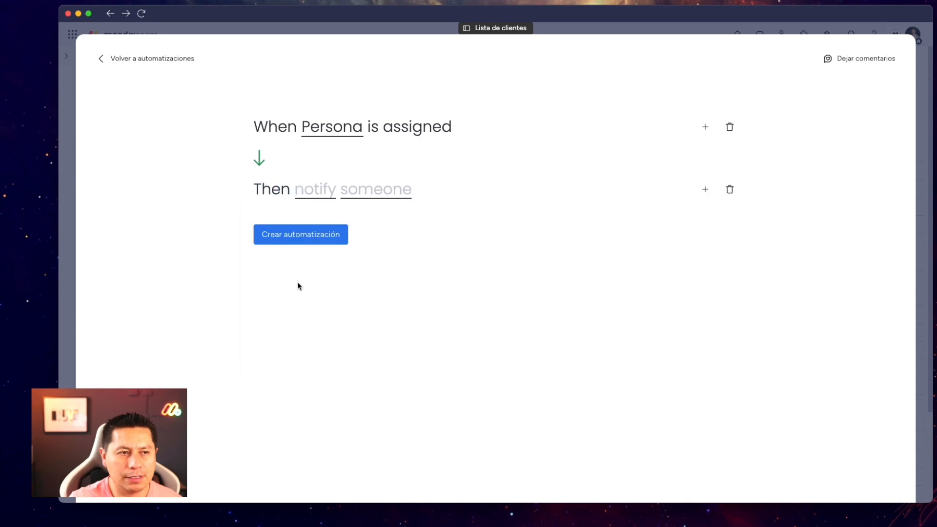
click(321, 194)
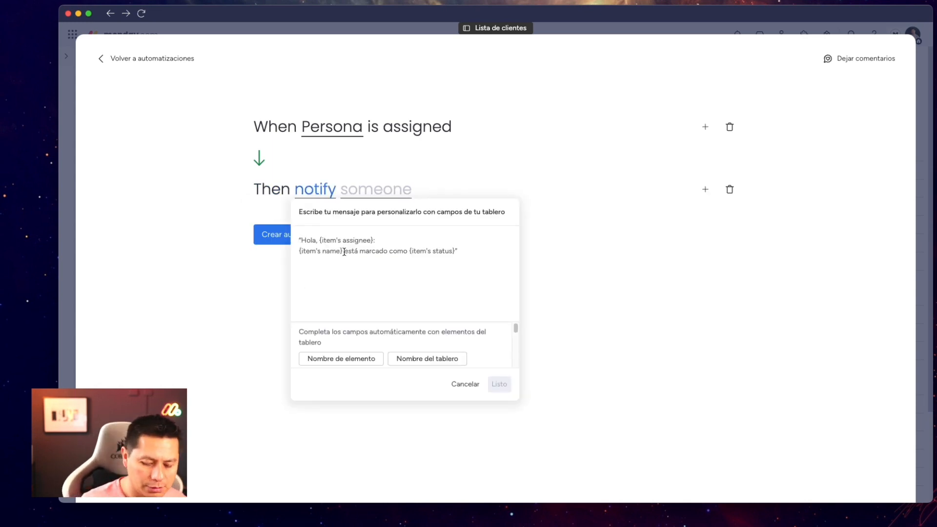
text(Nuevo lead asignado)
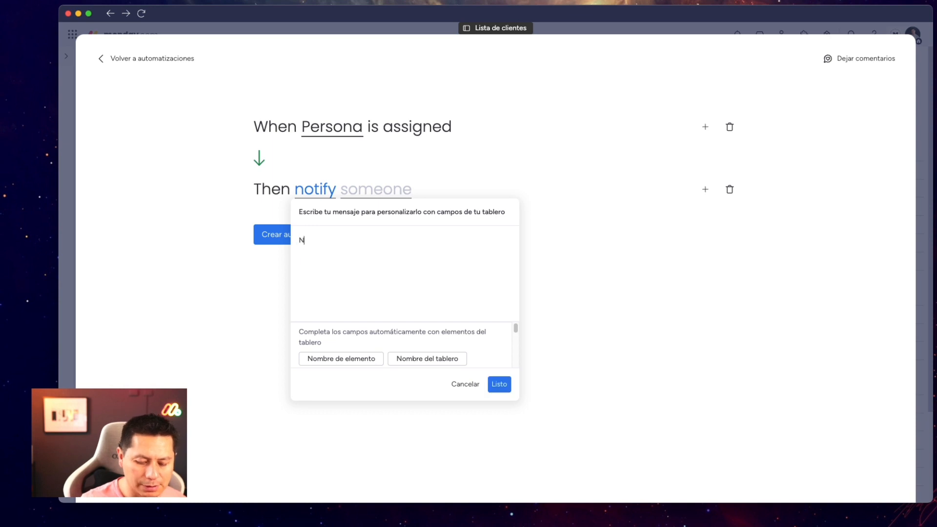
click(499, 384)
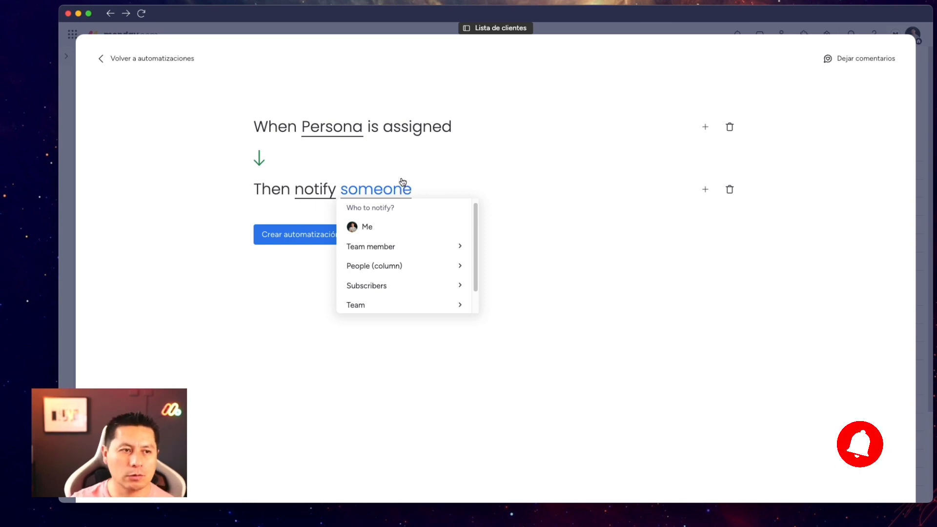
- Set the notification's recipient to the Persona people column
click(404, 251)
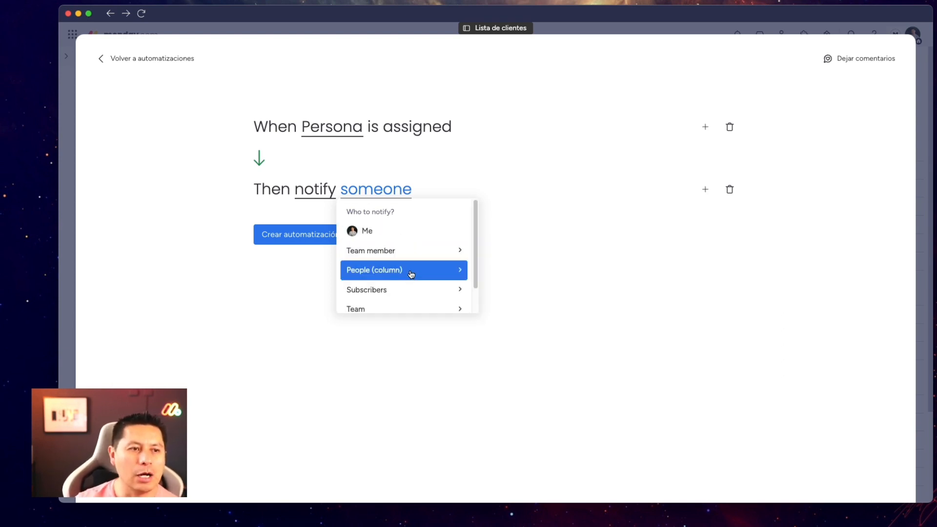
click(411, 271)
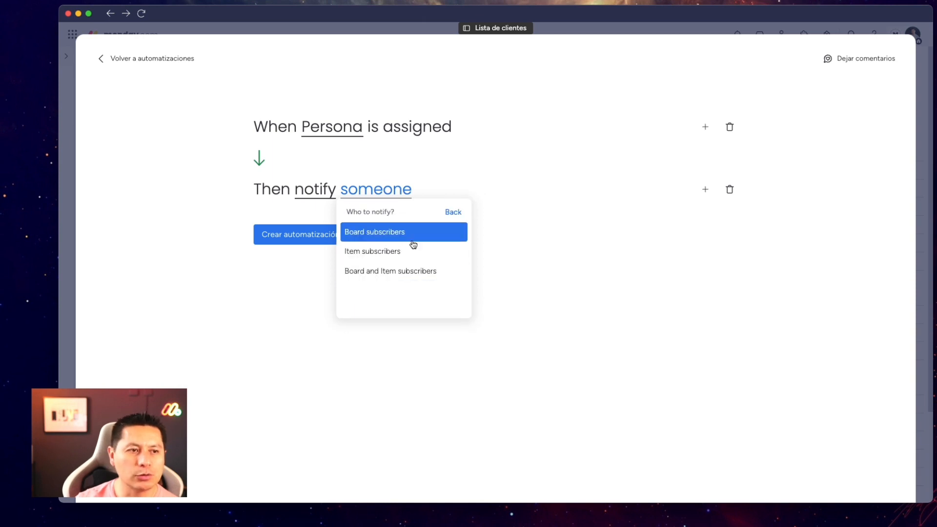
click(453, 212)
scroll(395, 303, down, 1)
click(394, 303)
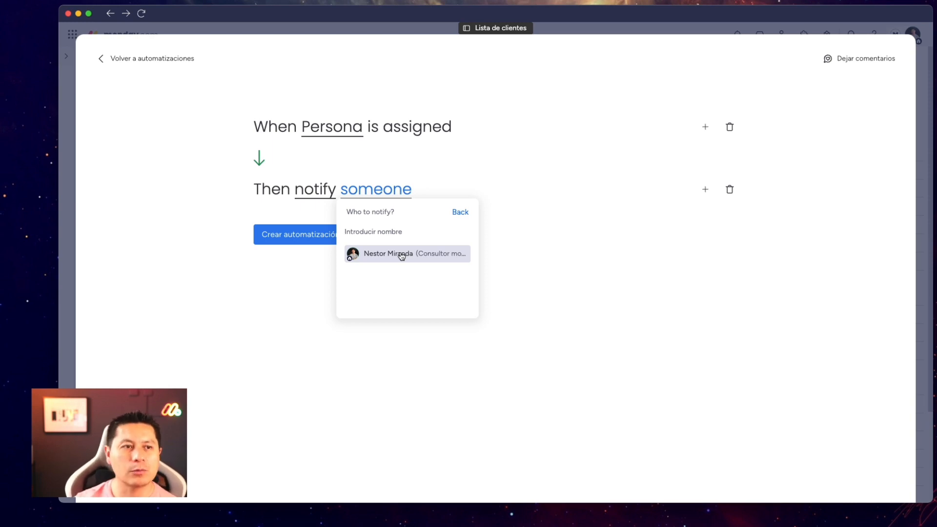
click(460, 213)
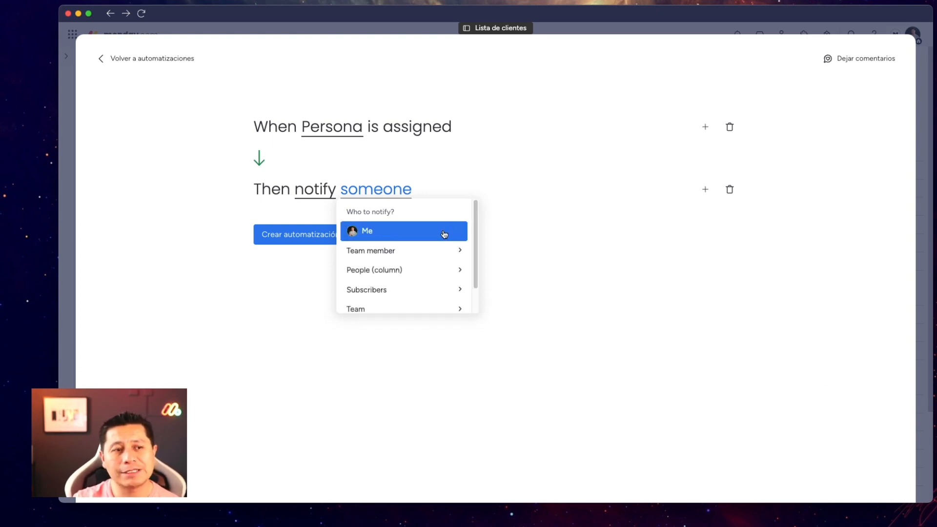
click(405, 270)
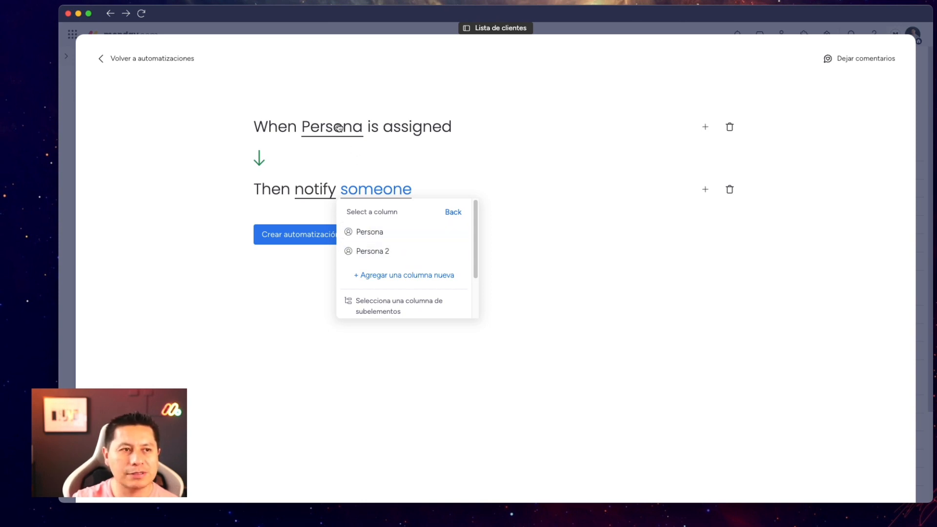
click(375, 228)
- Append the item name field to the "Nuevo lead asignado:" notification message, create the automation and return to the board
click(320, 193)
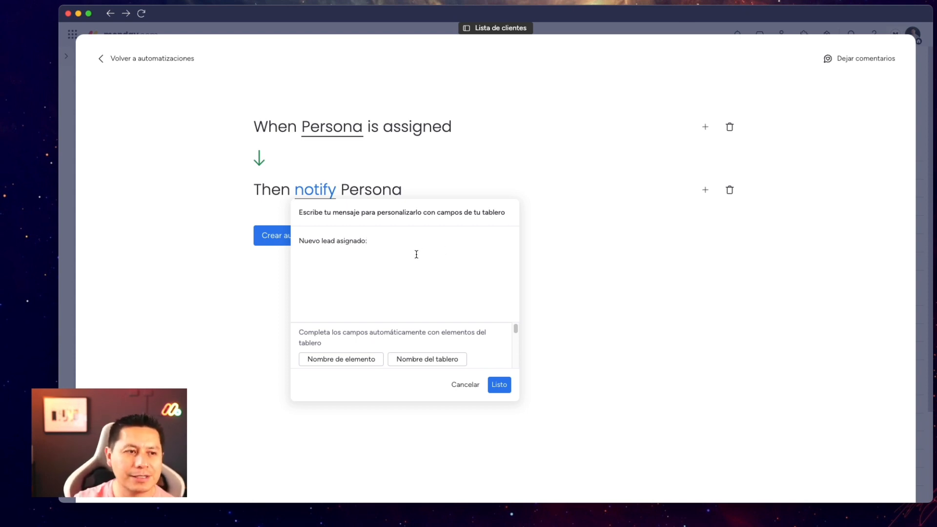
scroll(460, 337, down, 3)
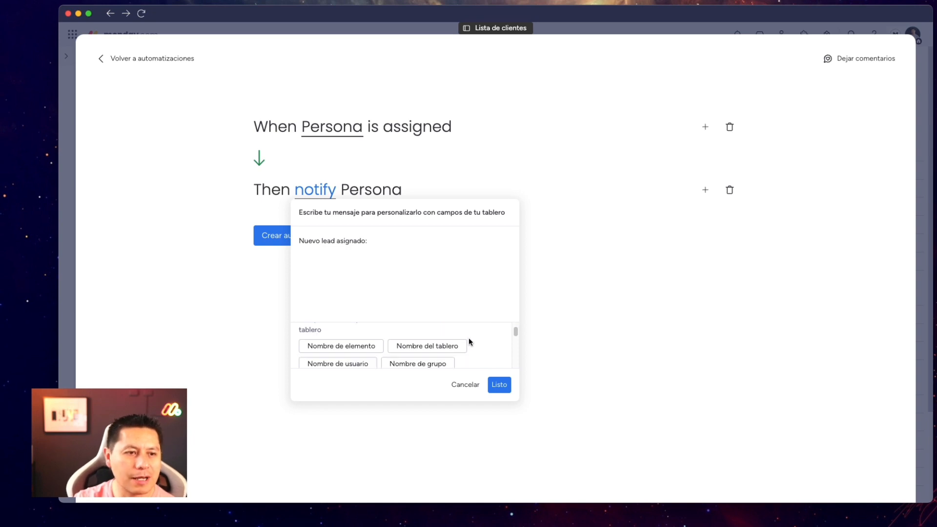
scroll(334, 355, down, 1)
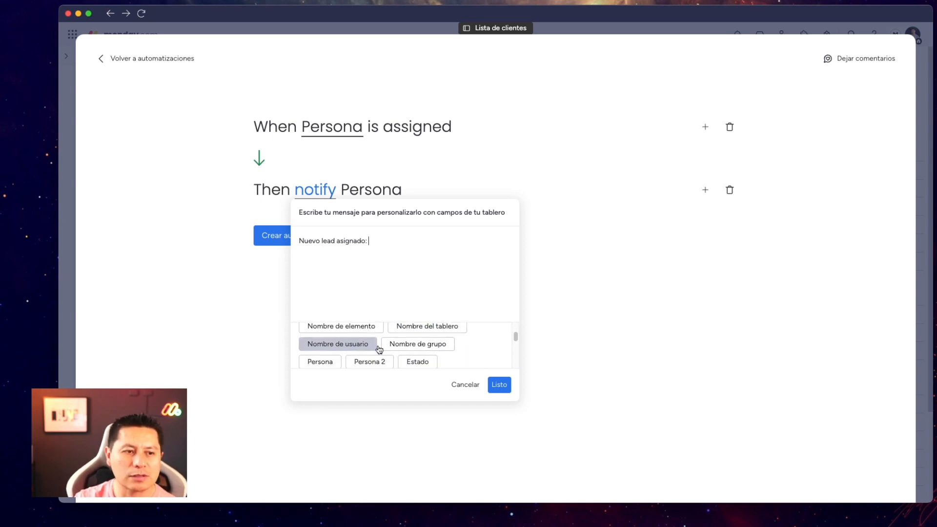
scroll(410, 347, down, 1)
scroll(344, 355, down, 1)
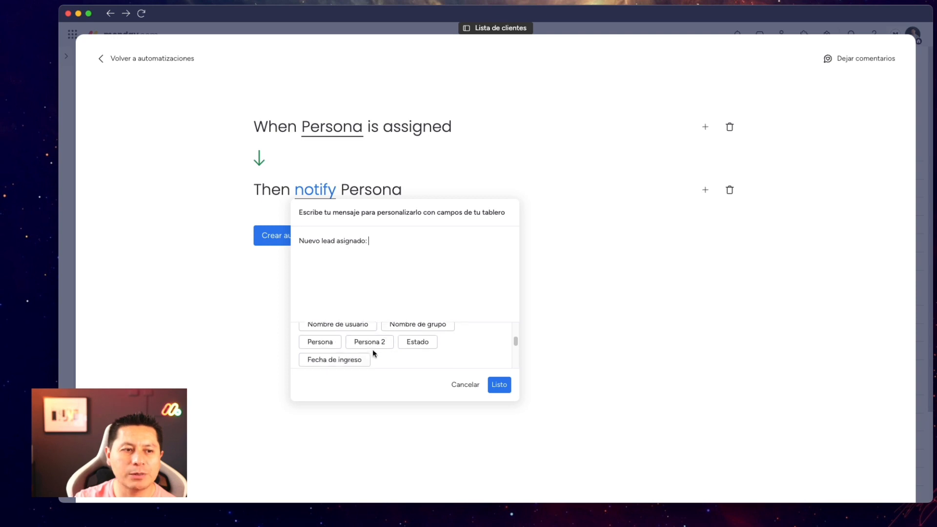
scroll(338, 356, down, 1)
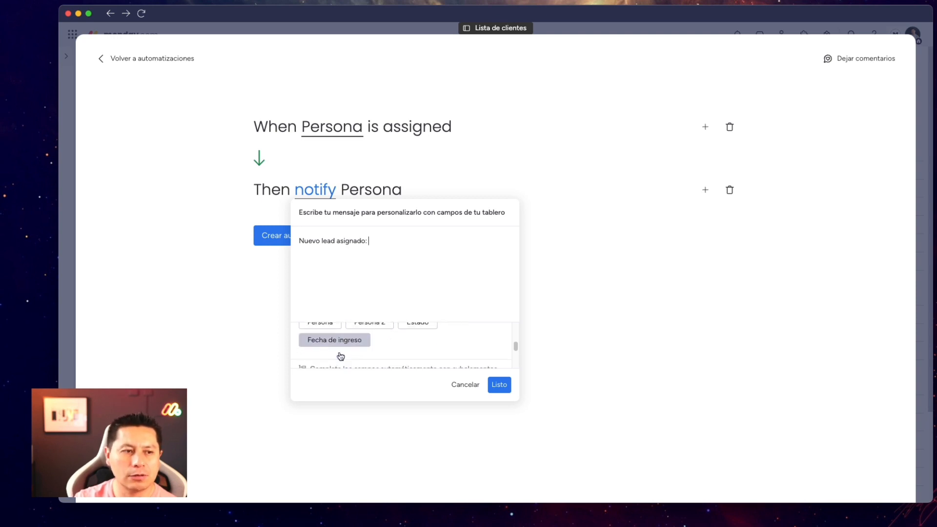
scroll(384, 346, up, 4)
scroll(394, 342, up, 1)
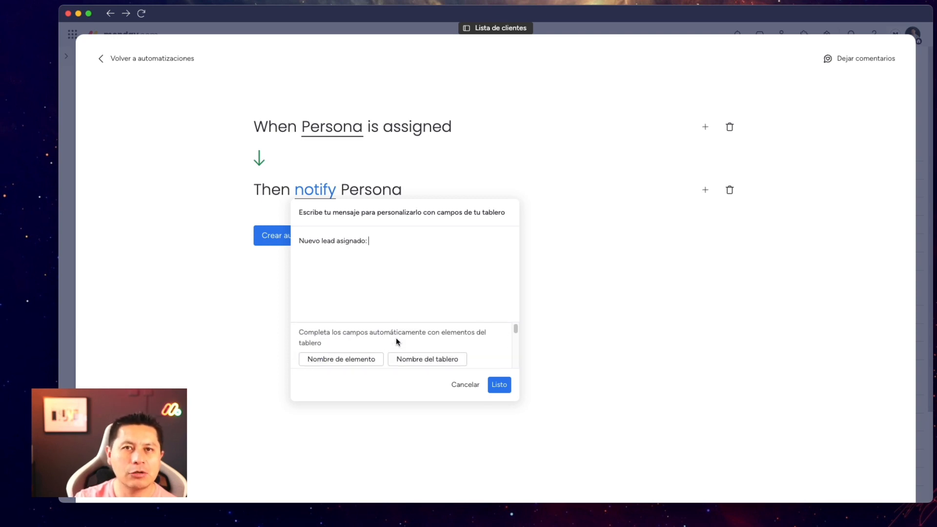
scroll(397, 338, down, 1)
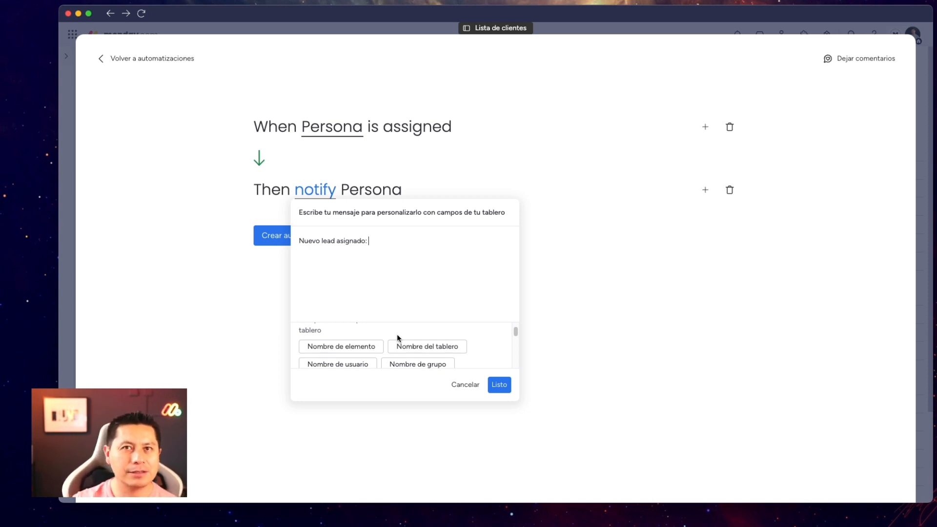
click(341, 346)
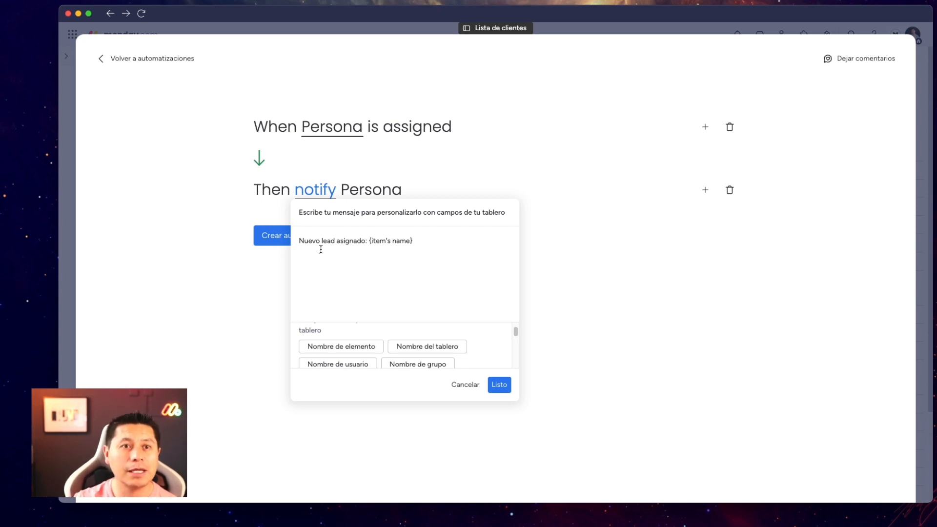
click(501, 385)
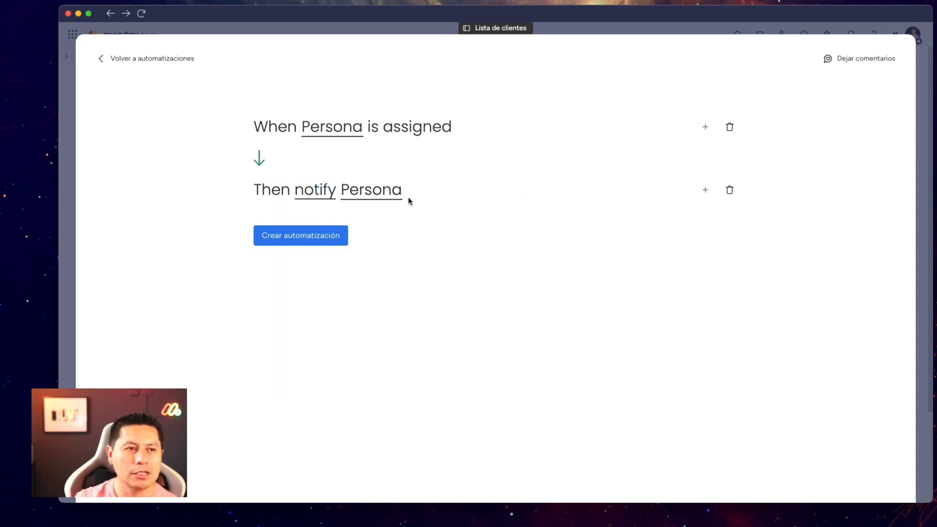
click(324, 239)
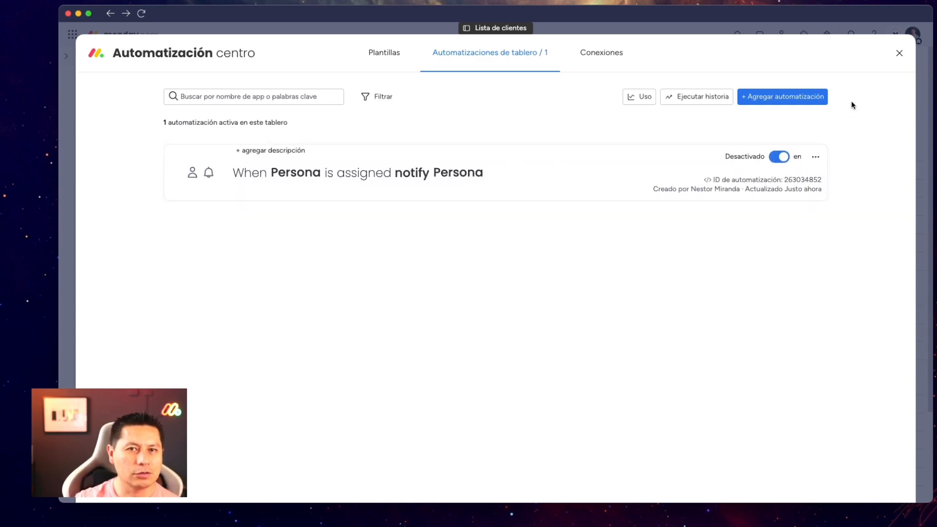
click(899, 54)
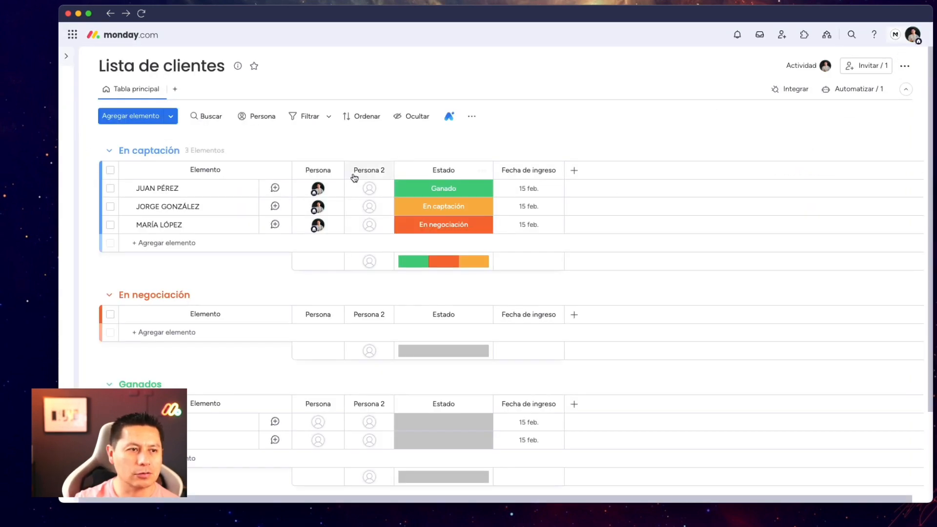
- Remove and reassign the person in the Persona column of the third lead in En captación to test the automation
click(334, 226)
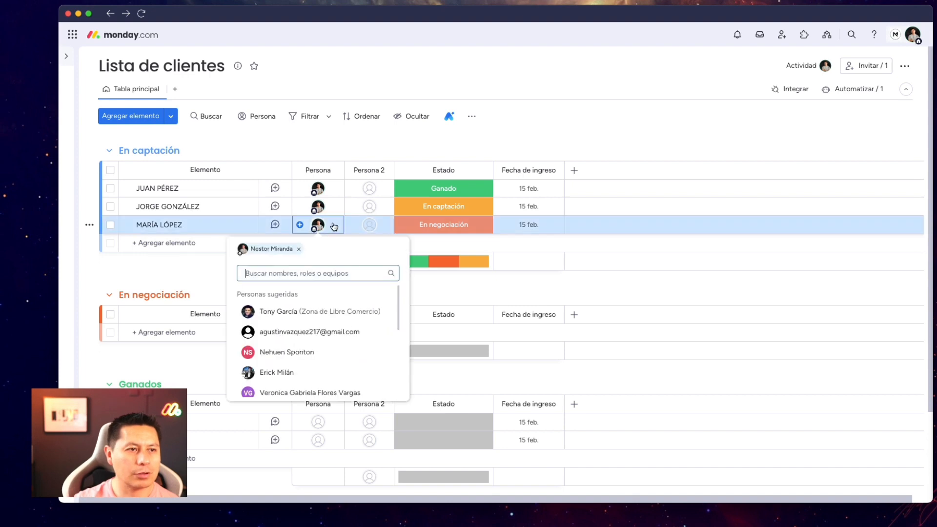
click(299, 251)
click(478, 127)
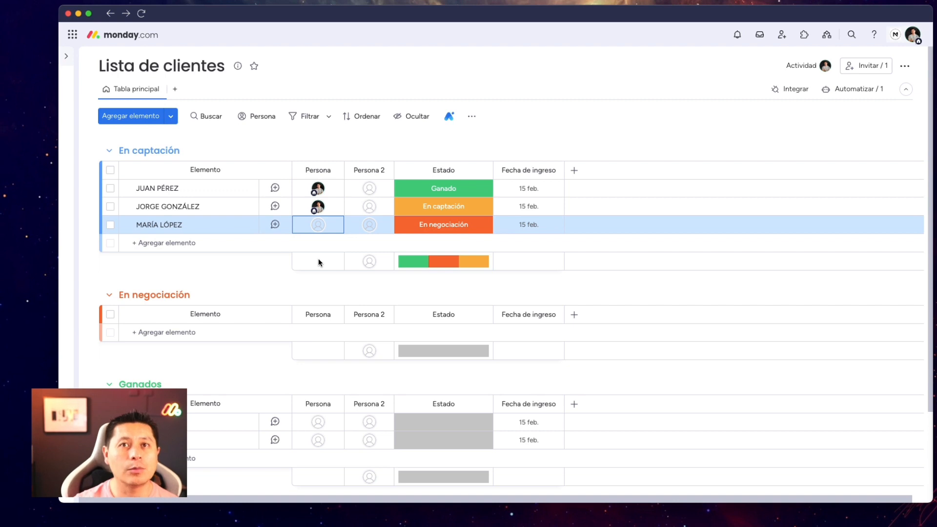
click(319, 223)
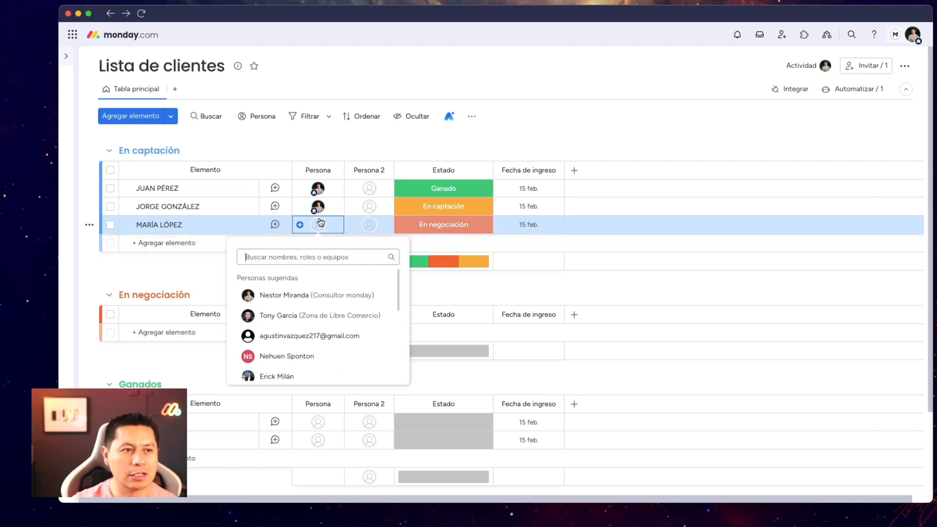
click(291, 294)
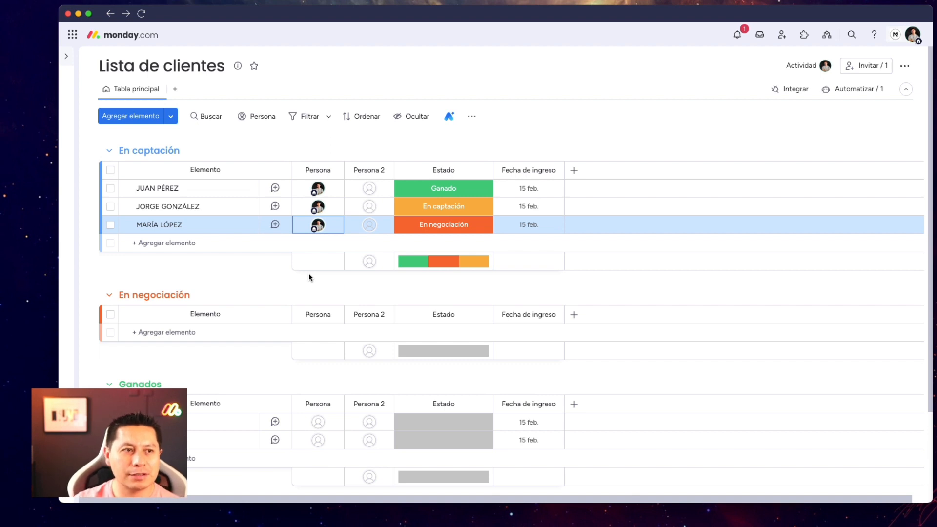
- Check the notifications for the new lead assignment message, and return to the board
click(741, 36)
mouse_move(707, 157)
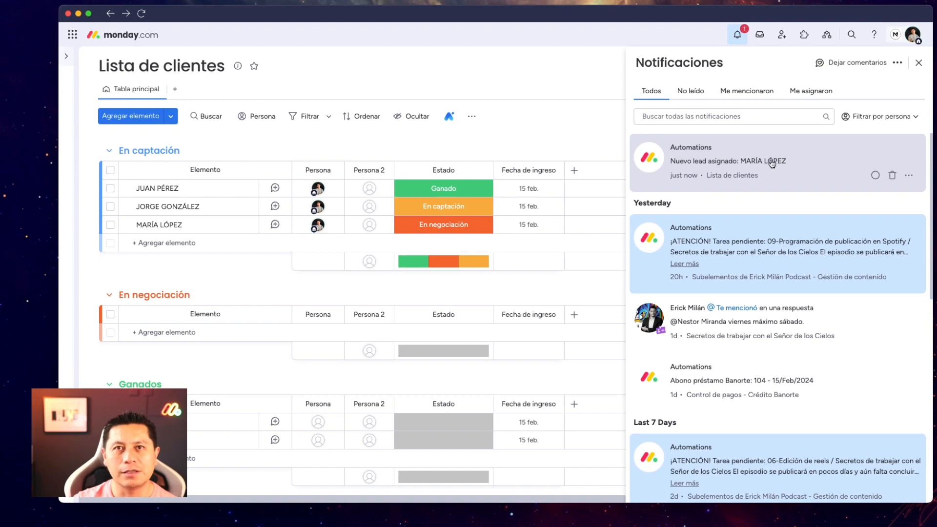
click(581, 125)
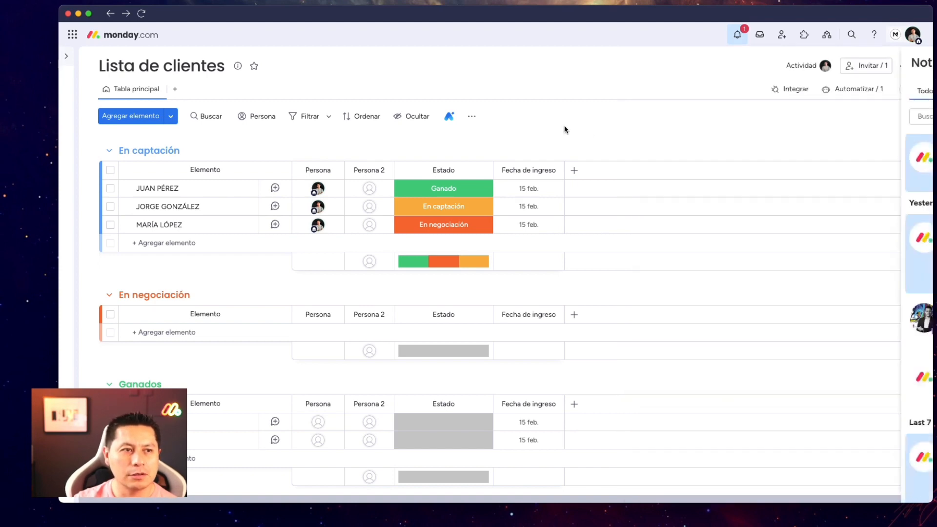
- Clear and reassign the Persona column of the first two En captación leads, and check the resulting notifications
click(332, 207)
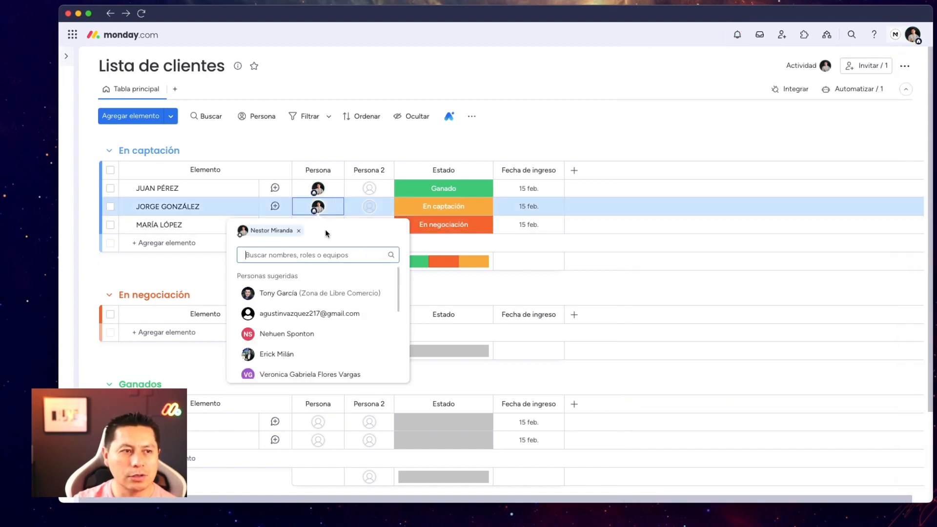
click(299, 231)
click(328, 191)
click(298, 212)
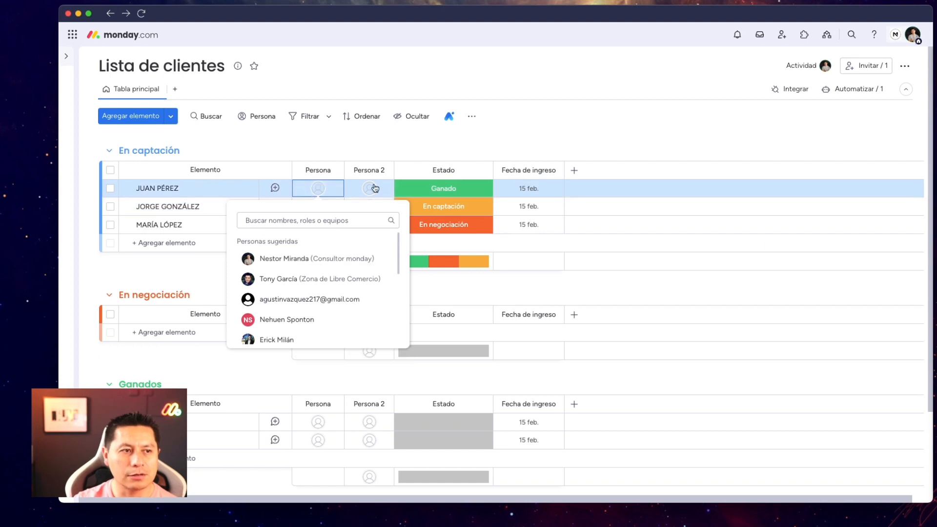
click(497, 140)
click(321, 191)
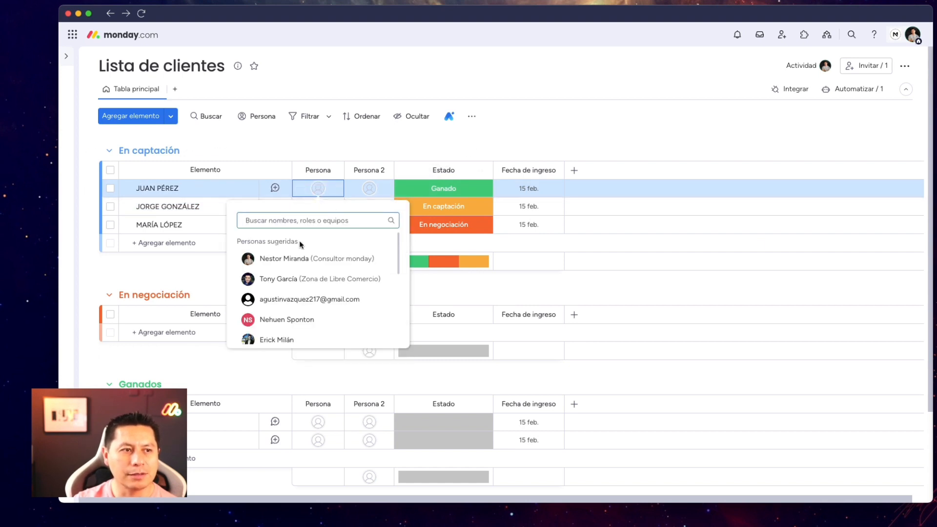
click(308, 262)
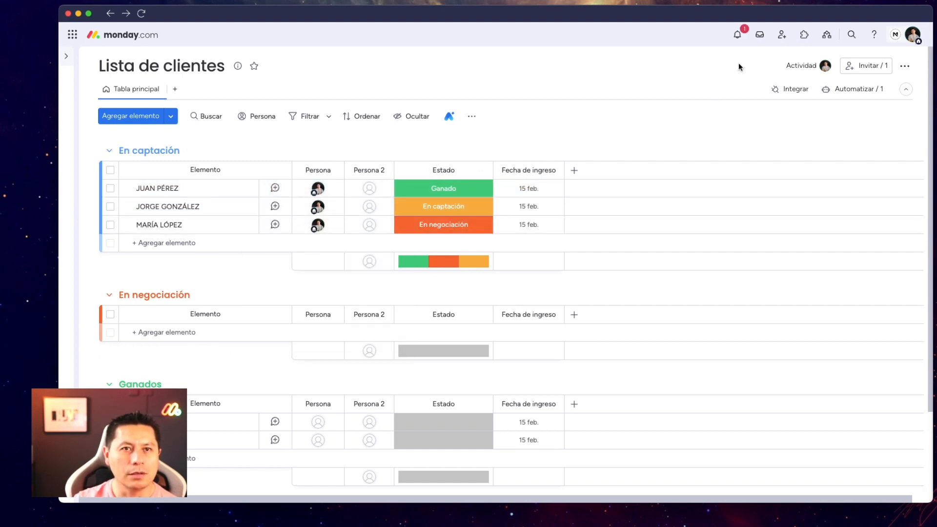
click(744, 36)
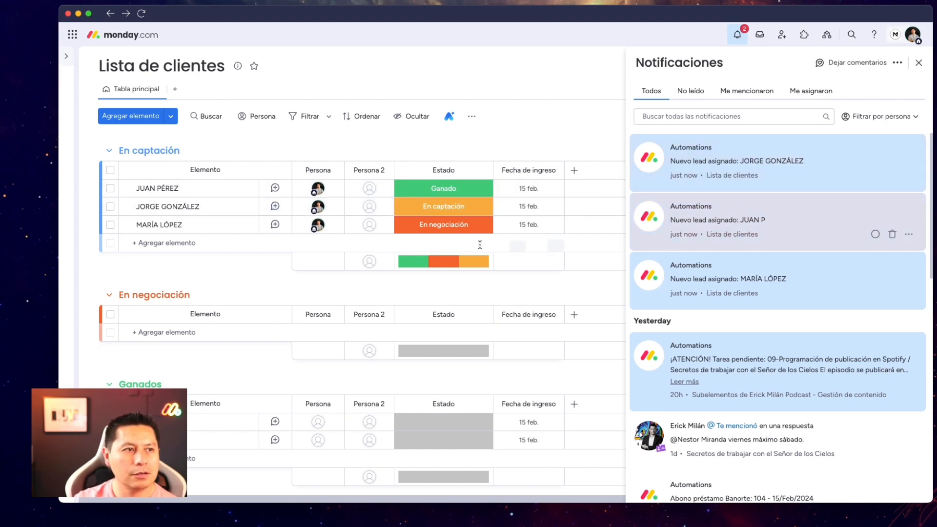
click(586, 77)
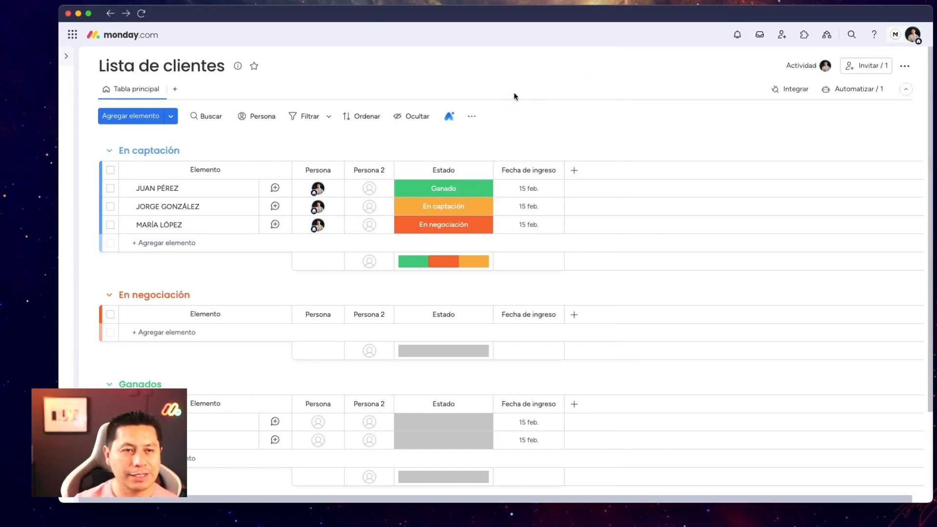
- Reset the Estado of all three leads in the En captación group to the blank default label
click(455, 190)
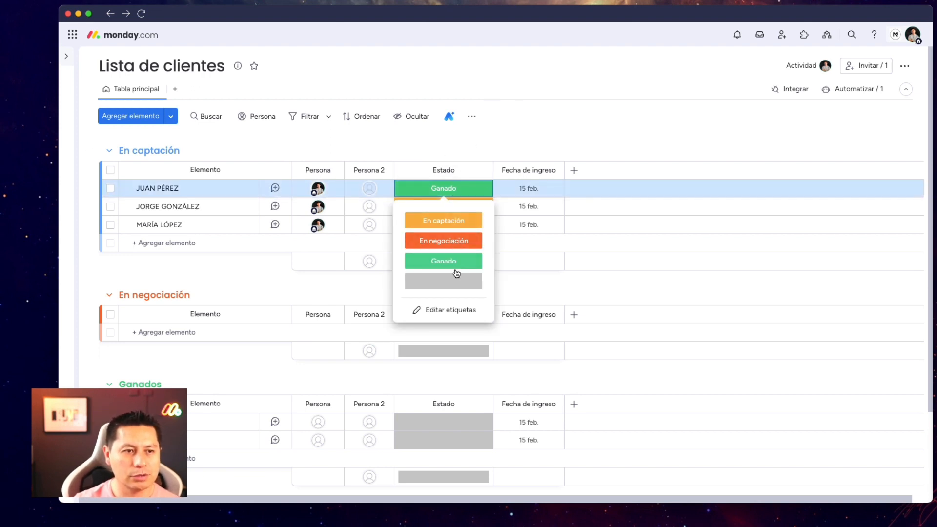
click(453, 262)
click(446, 189)
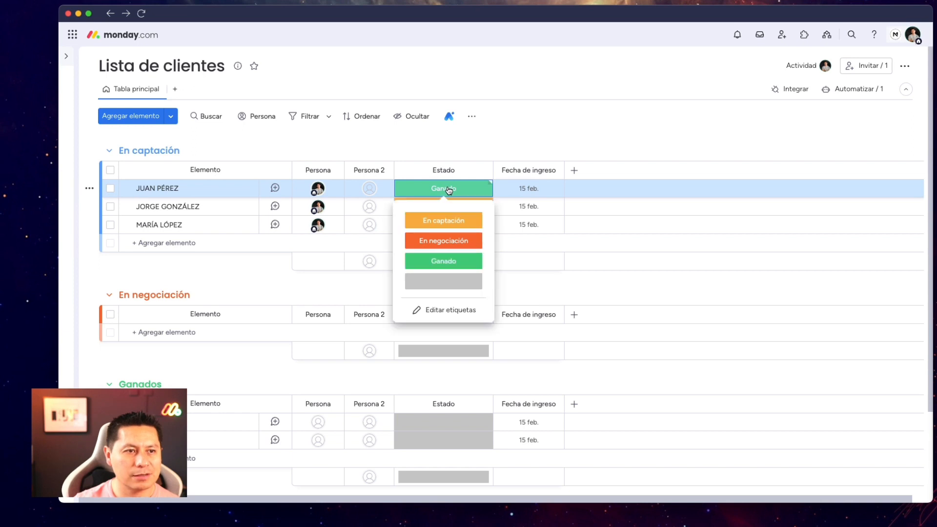
click(447, 282)
click(454, 208)
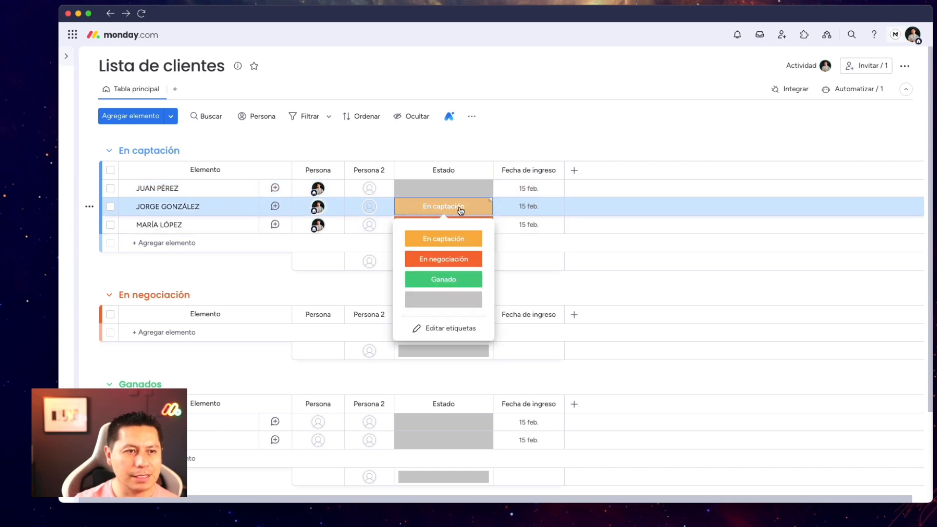
click(452, 297)
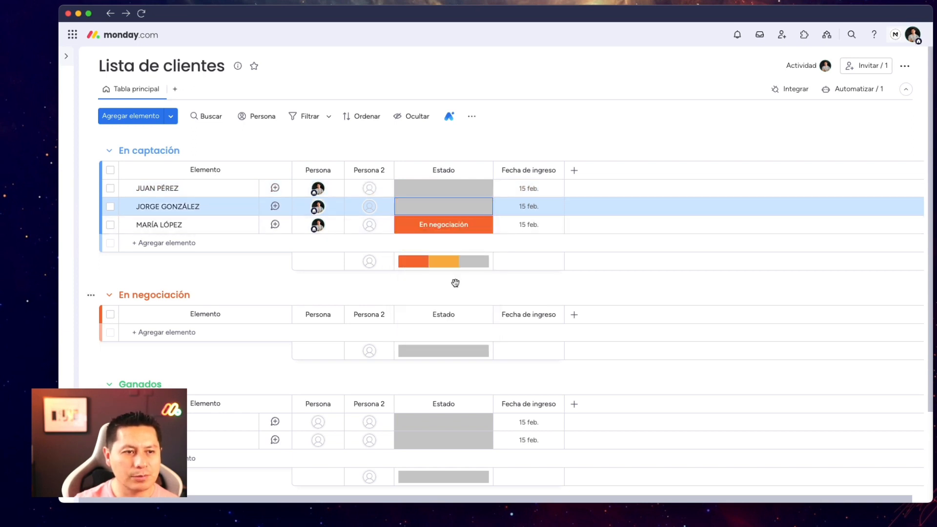
click(455, 224)
click(452, 321)
- Name the grey default label of the Estado column "Por definir"
click(443, 190)
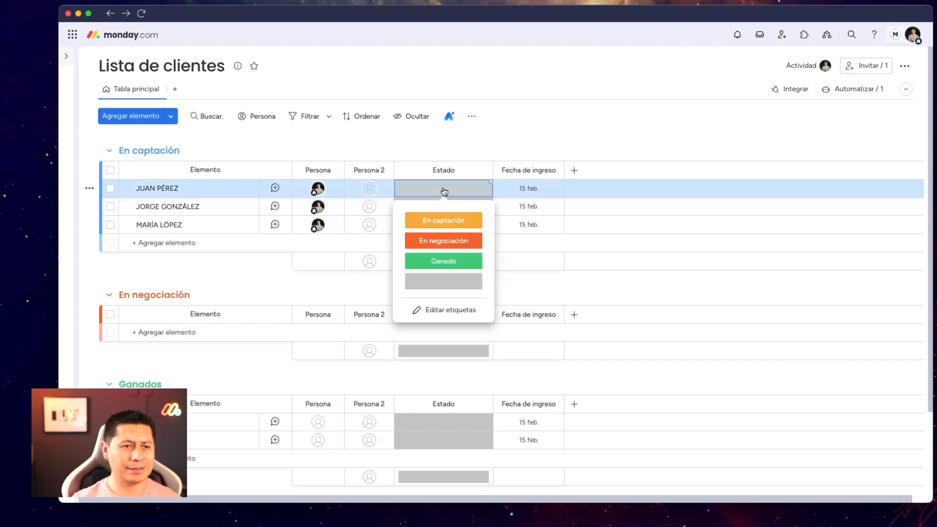
click(449, 311)
click(442, 281)
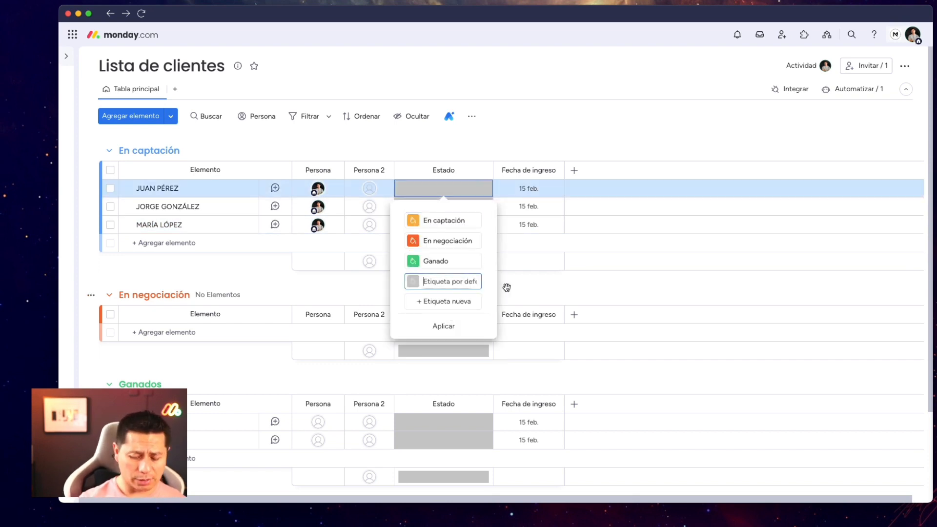
text(Pro)
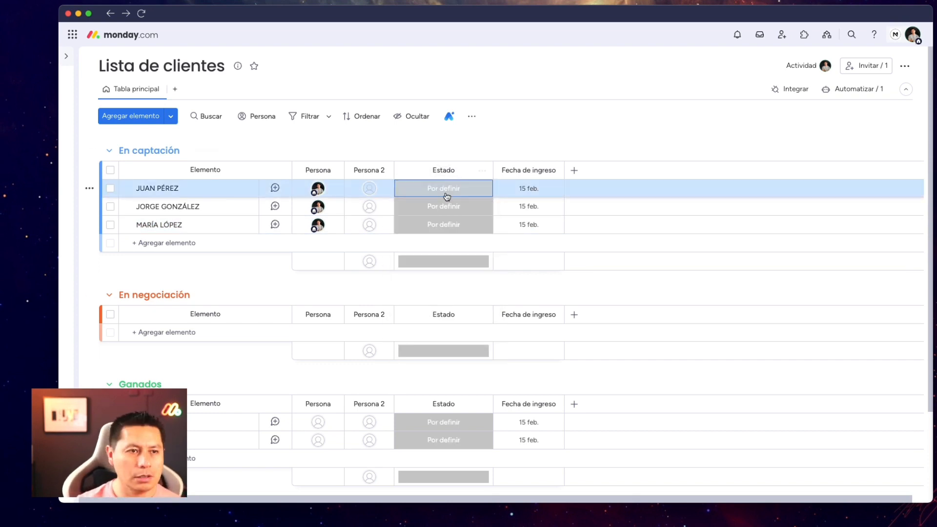
- Clear the Fecha de ingreso dates of the three leads in the En captación group
click(554, 189)
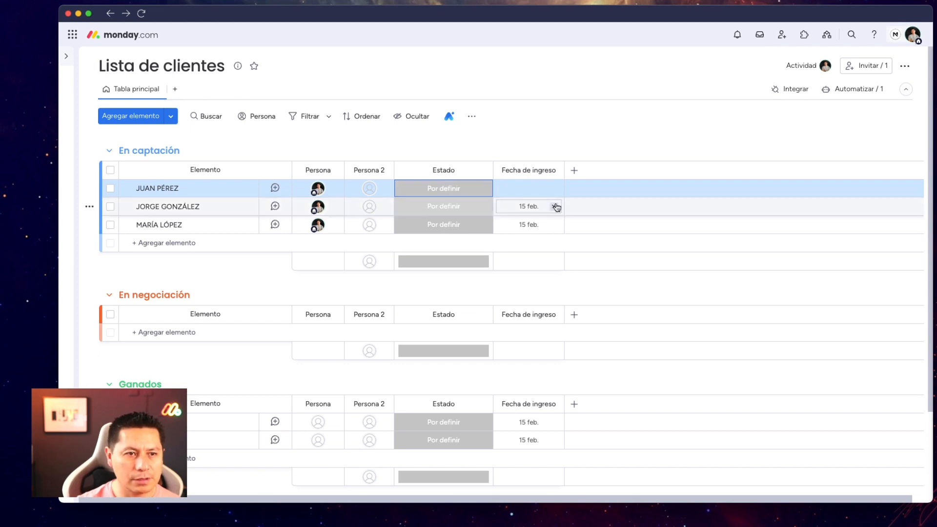
click(554, 207)
click(555, 225)
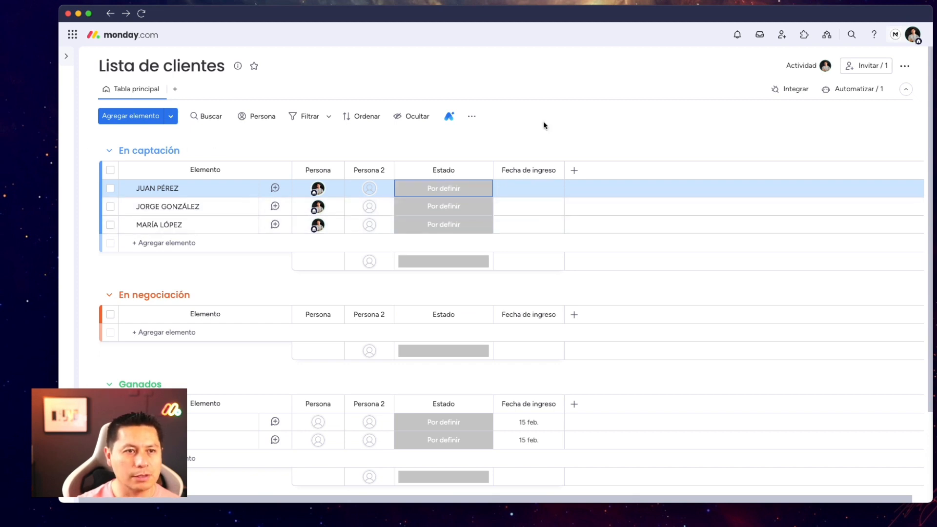
- Remove the assigned person from the Persona column of all three leads in the En captación group
click(337, 189)
click(299, 213)
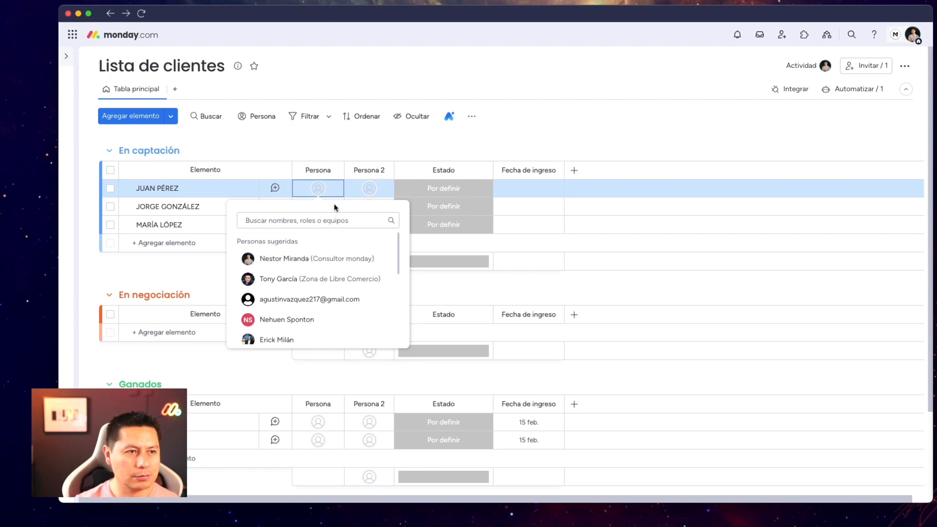
click(358, 153)
click(335, 207)
click(300, 231)
click(320, 226)
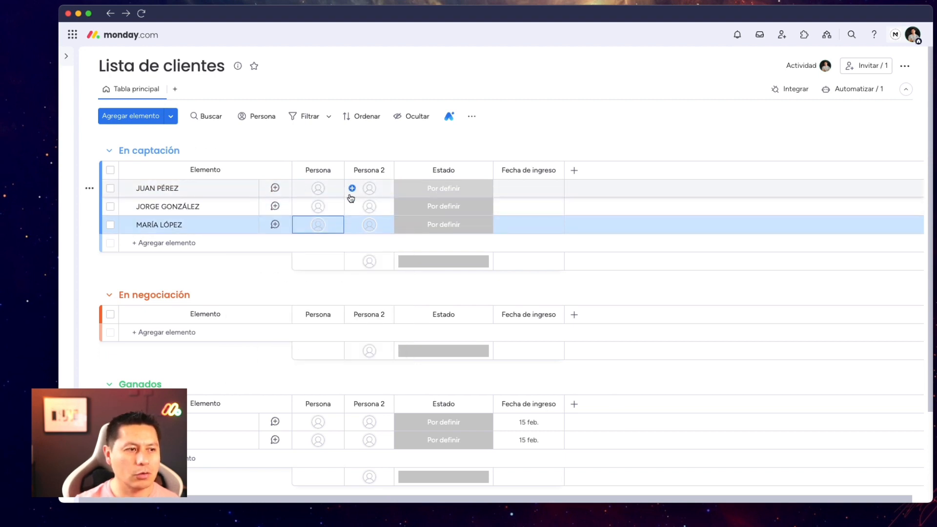
- Open the board automation that notifies the assigned Persona and add a change status action after its notify action
click(856, 89)
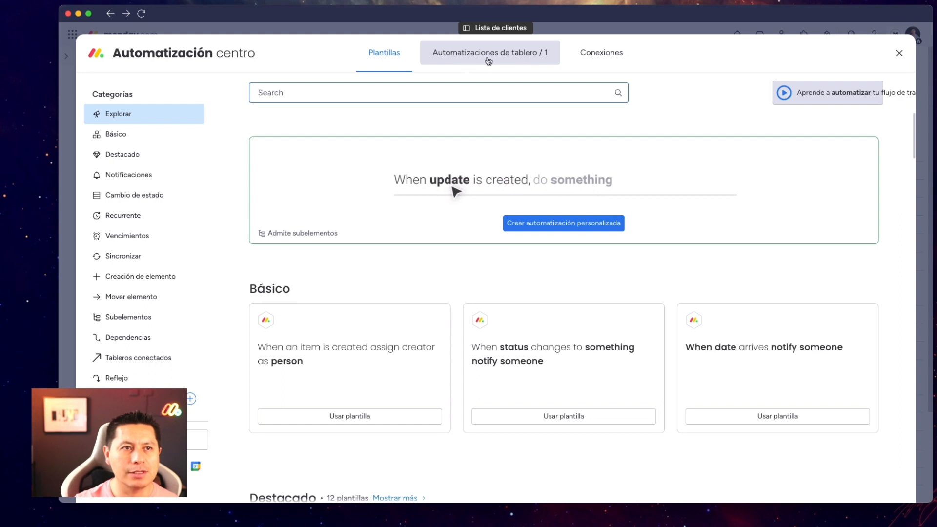
click(524, 58)
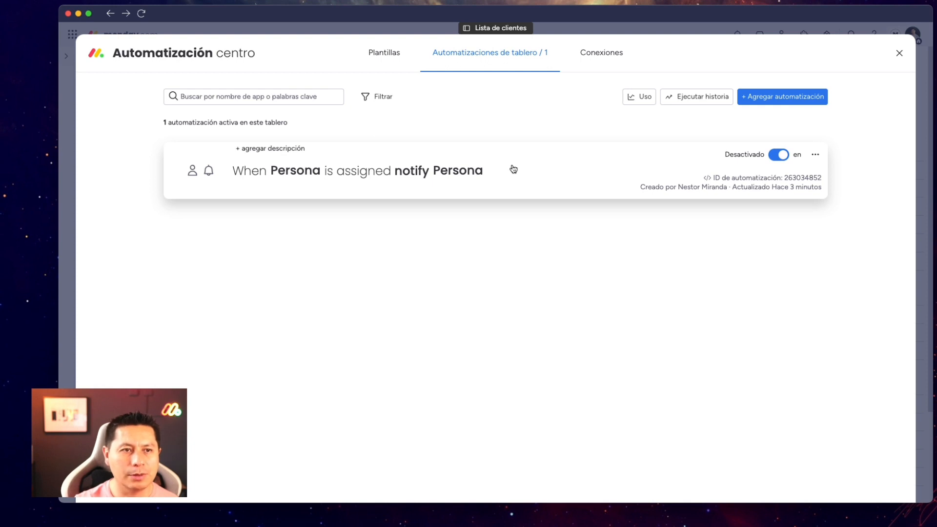
click(513, 169)
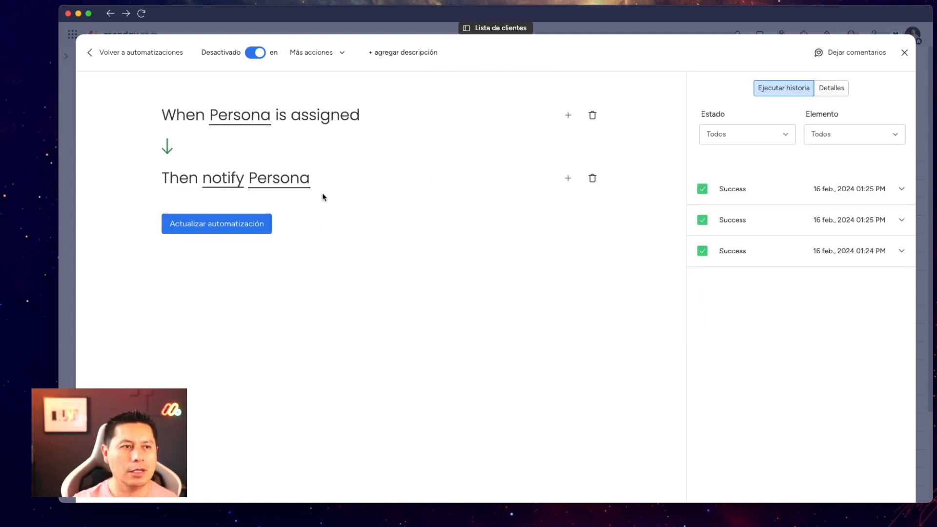
click(566, 178)
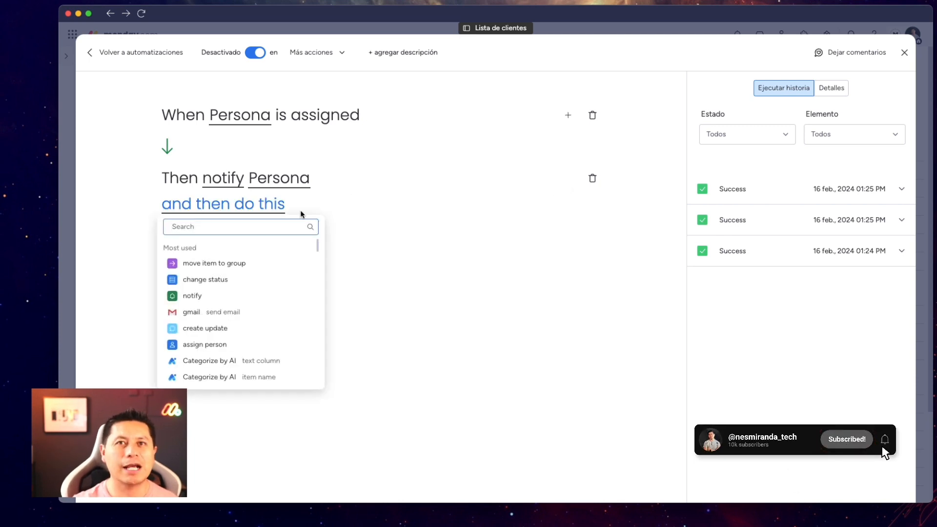
click(431, 210)
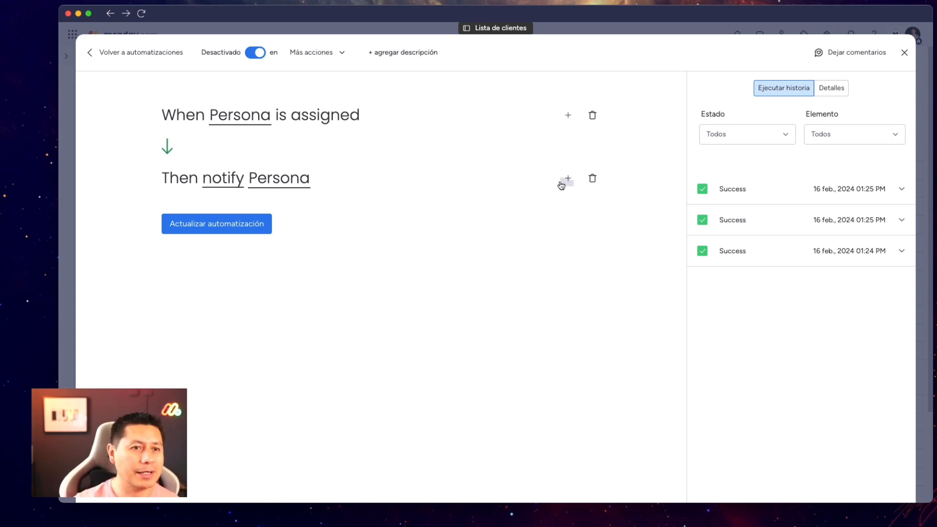
click(566, 178)
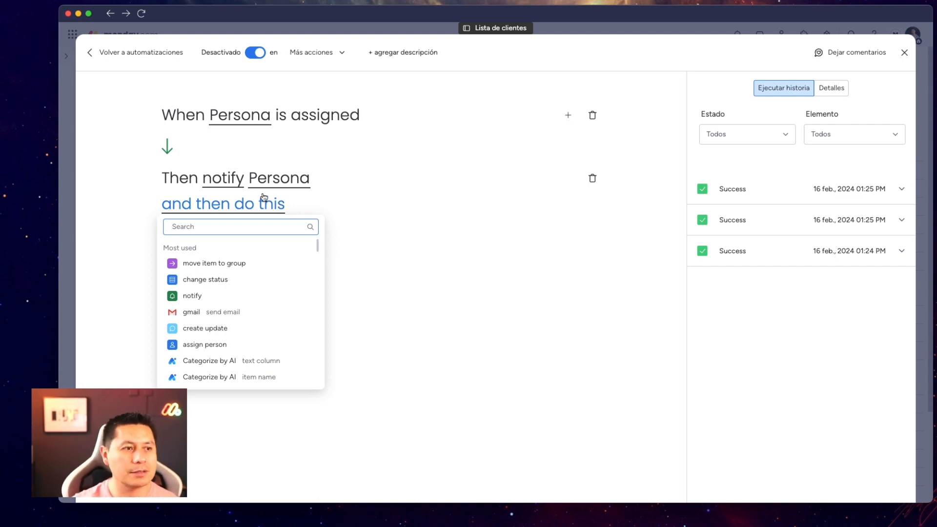
click(228, 282)
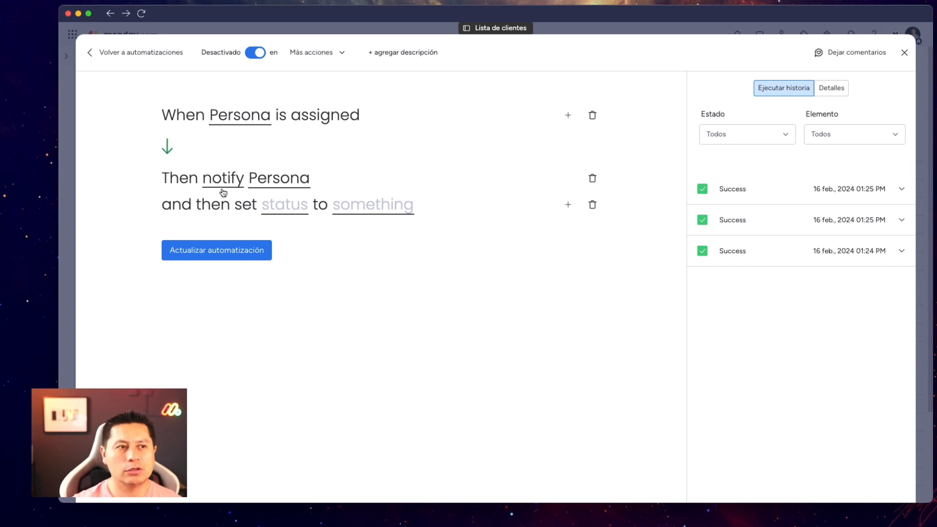
- Make the added action set the Estado column to En captación, update the automation and return to the board
click(277, 206)
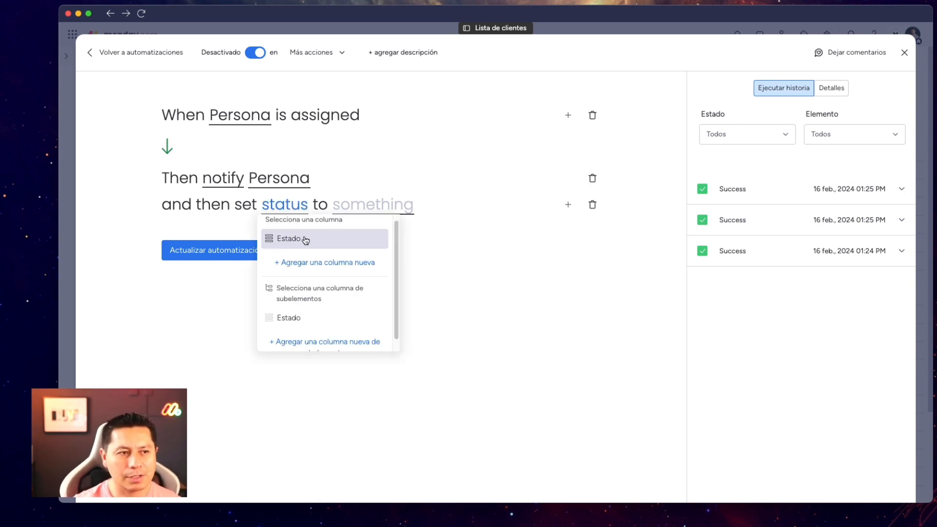
click(288, 239)
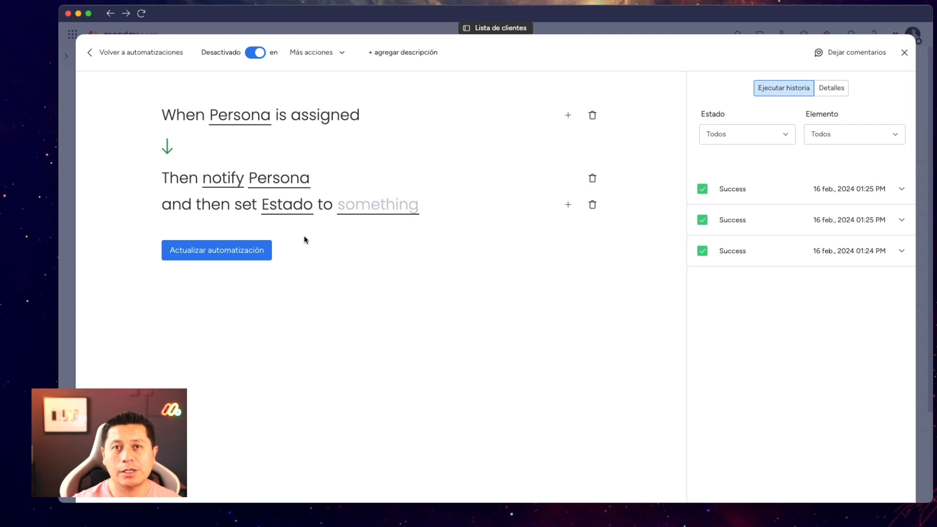
click(371, 206)
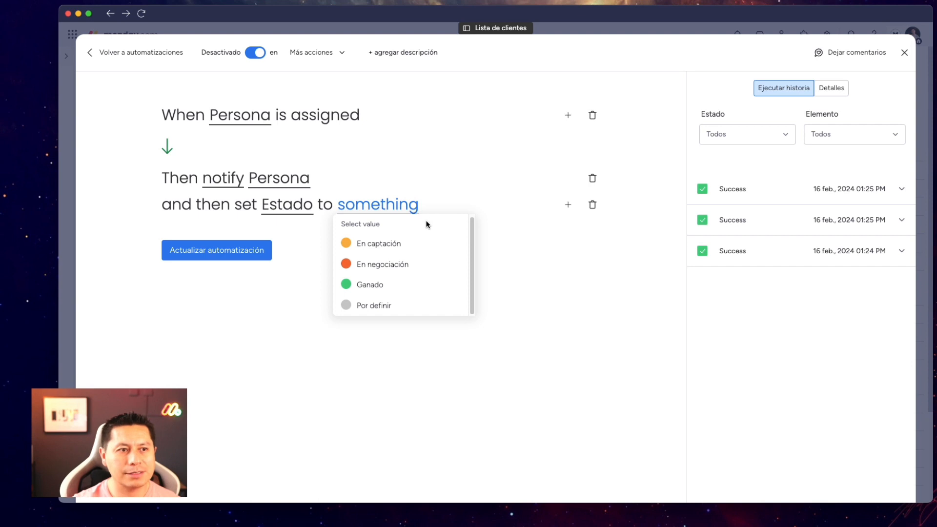
click(397, 242)
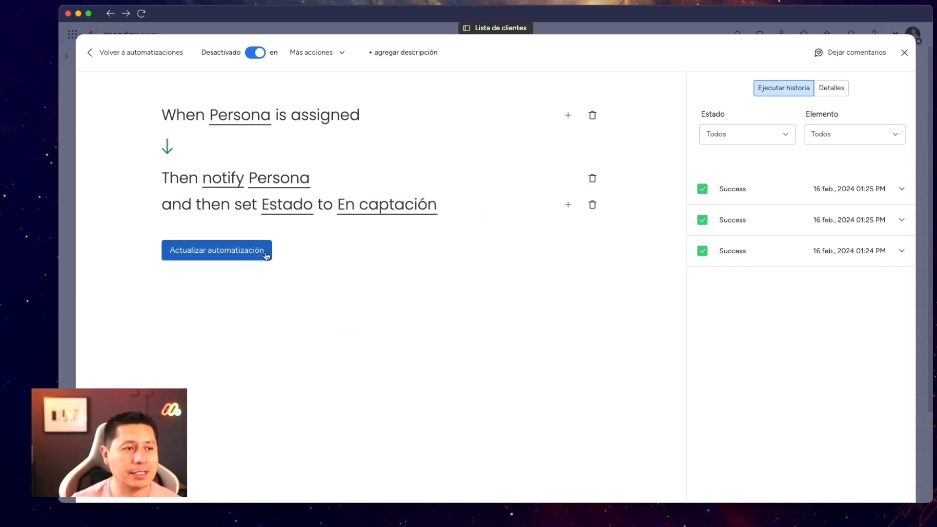
click(239, 254)
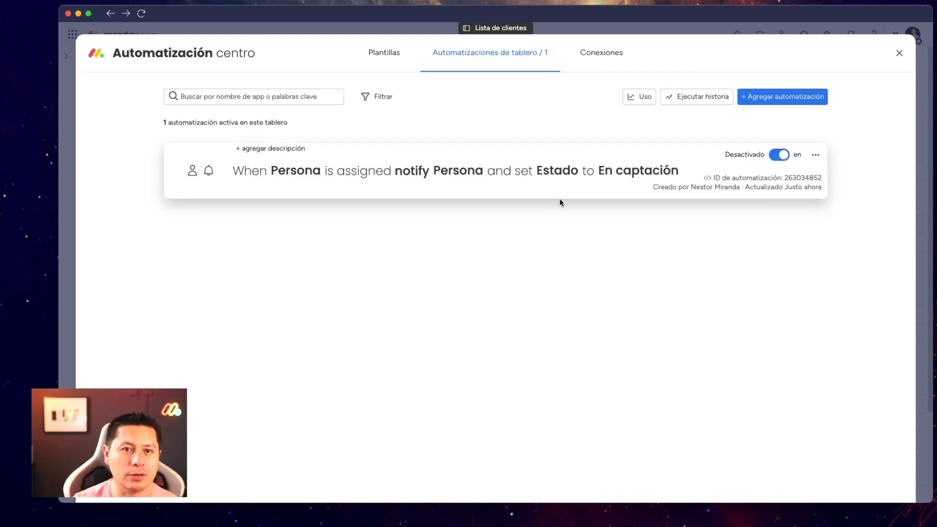
click(898, 53)
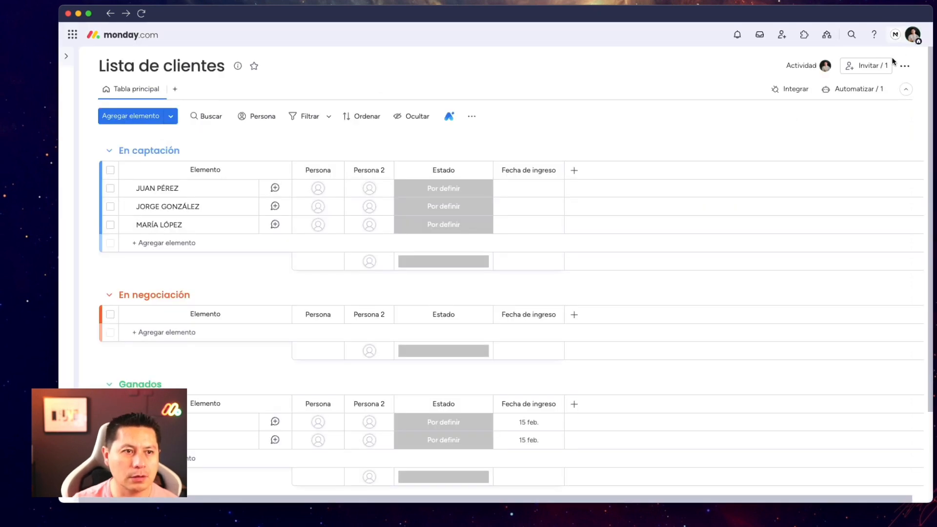
- Assign the first suggested person to the first two leads of En captación in the Persona column and check the notifications
click(318, 190)
click(332, 259)
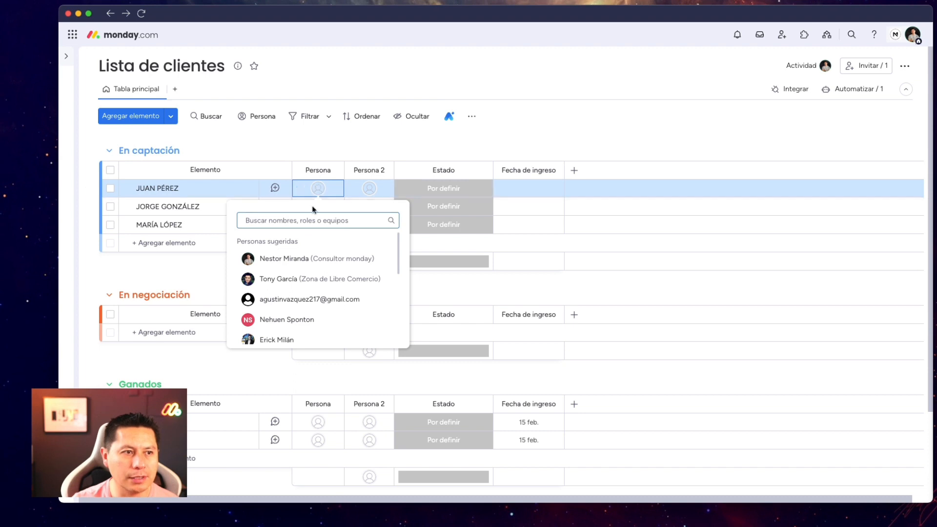
click(537, 123)
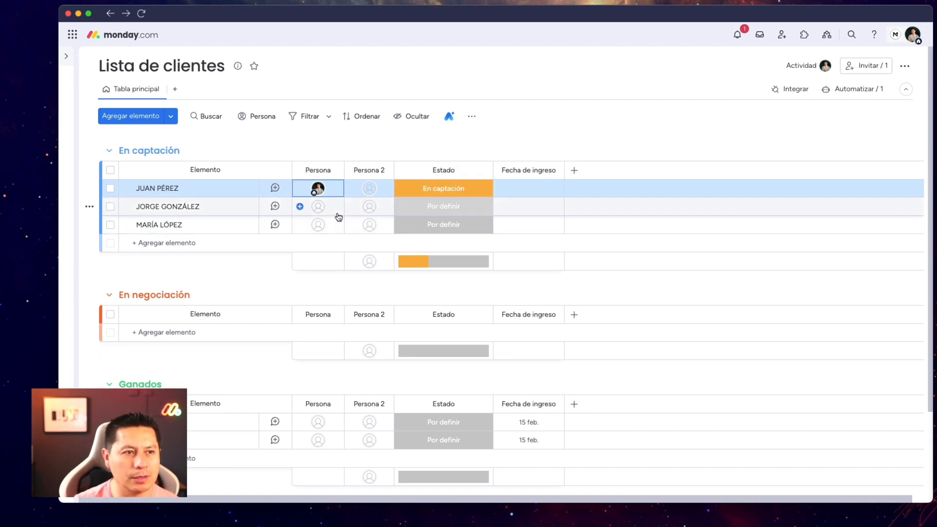
click(318, 208)
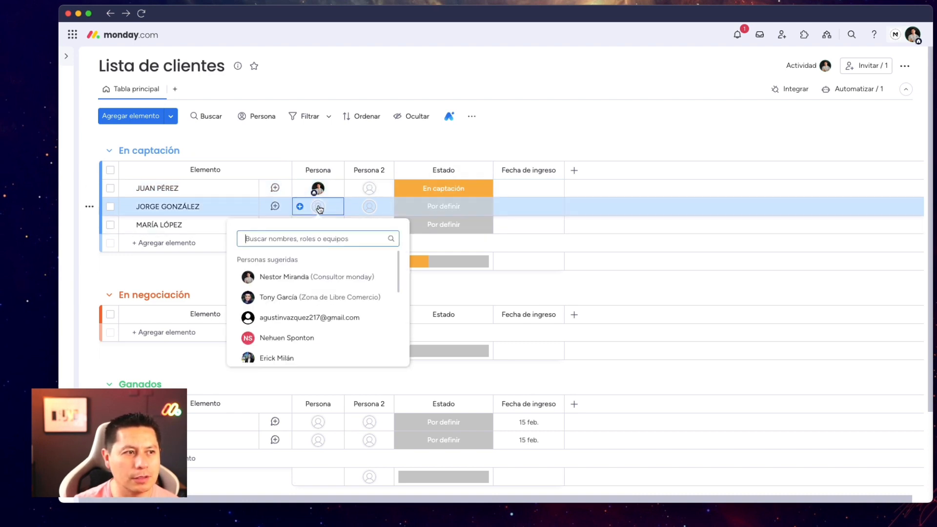
click(306, 278)
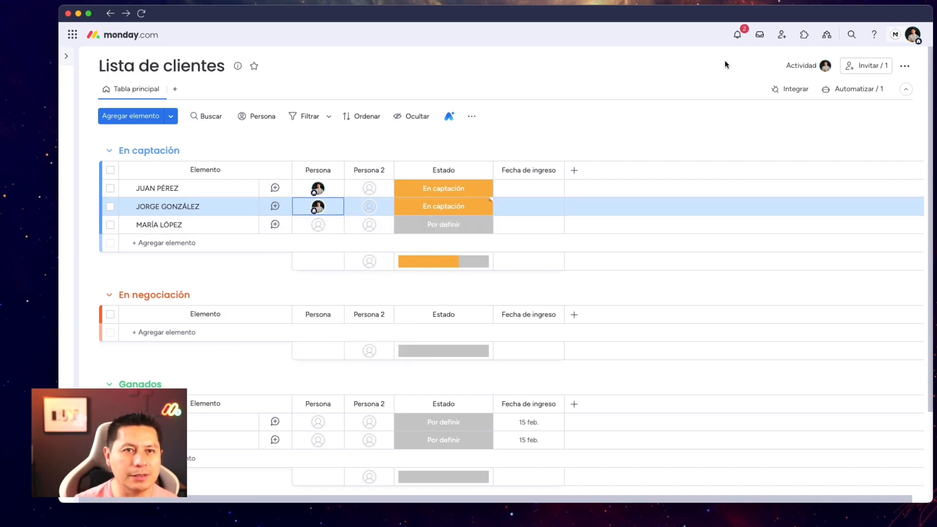
click(739, 35)
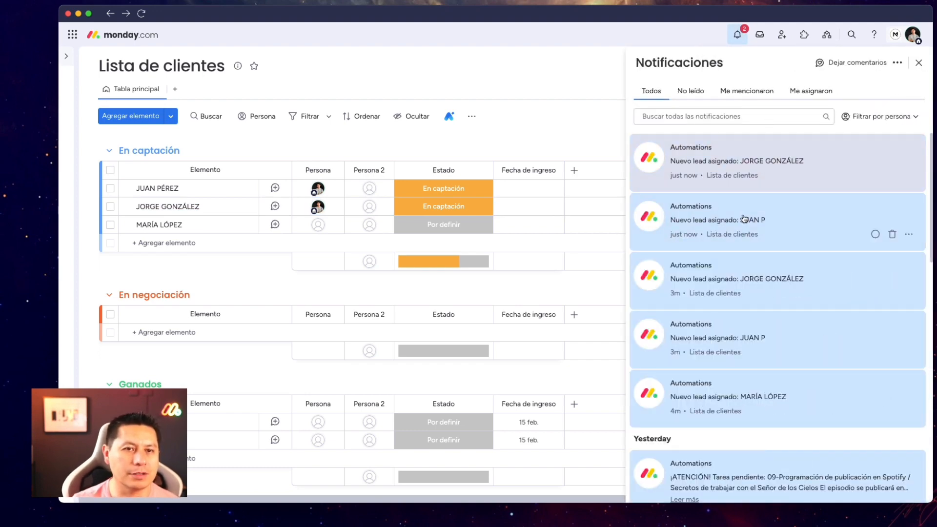
click(593, 74)
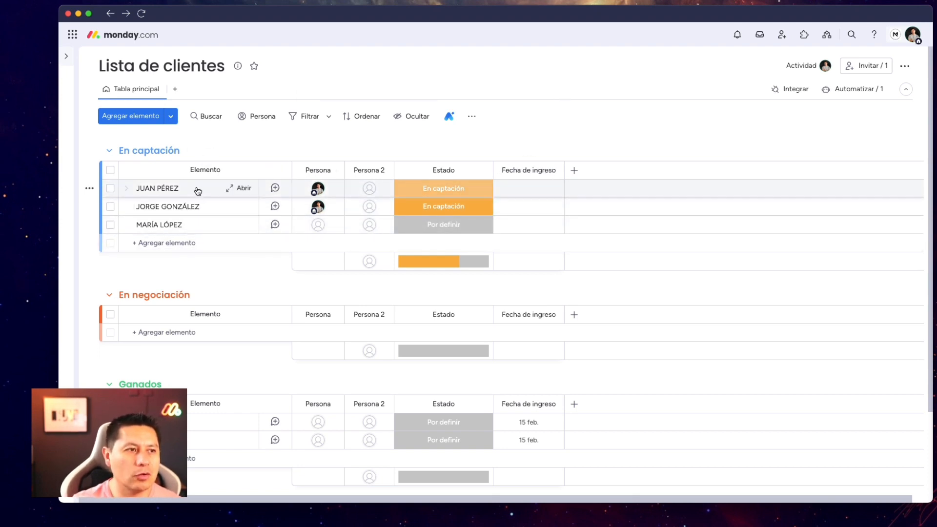
- Add an item named "NUEVO LEAD" to the En captación group
click(219, 247)
text(NUEVO LEAD)
key(Return)
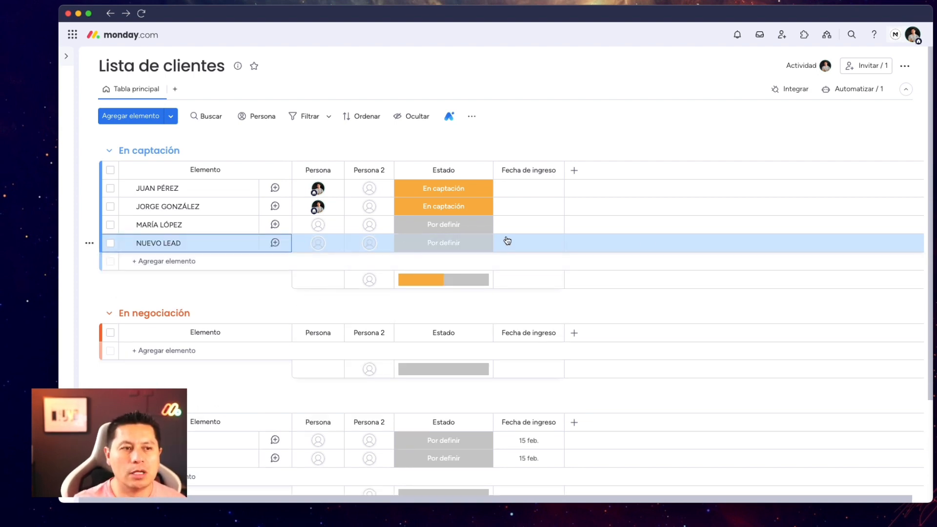
- Set NUEVO LEAD's Estado to En captación and its Fecha de ingreso to 16 feb
click(462, 242)
click(455, 276)
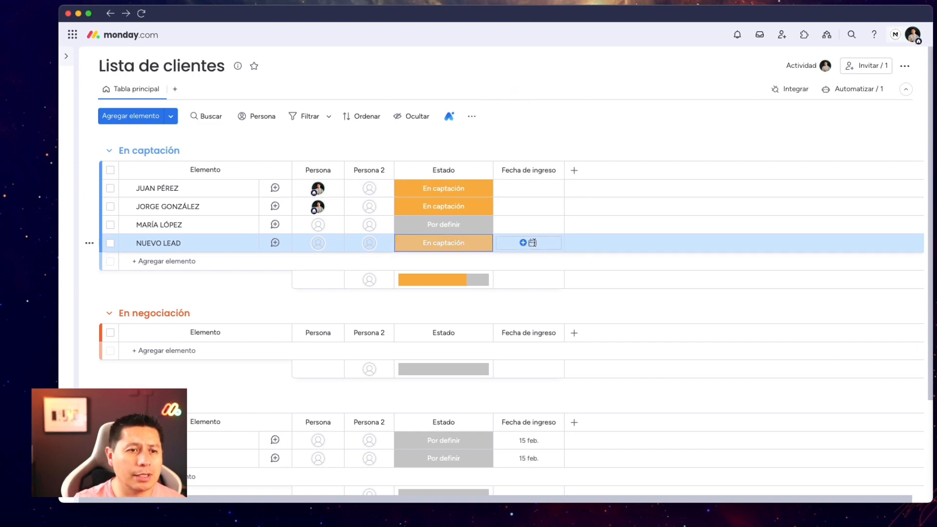
click(531, 244)
click(547, 377)
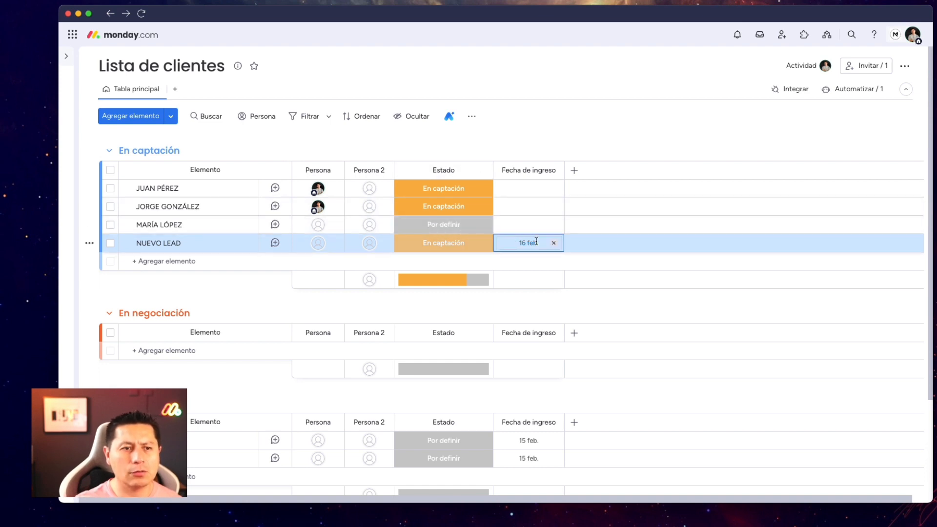
- Clear the Fecha de ingreso of NUEVO LEAD and reset its Estado to Por definir
click(556, 243)
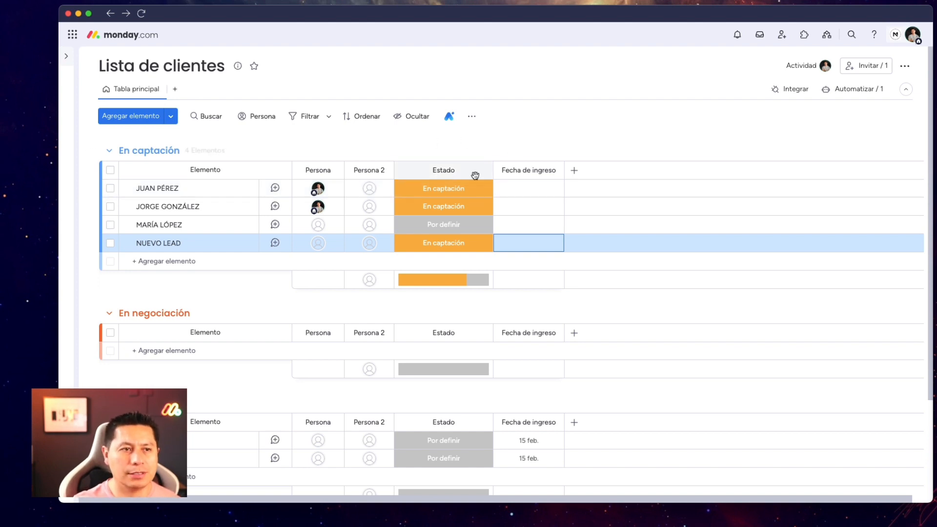
click(467, 244)
click(445, 337)
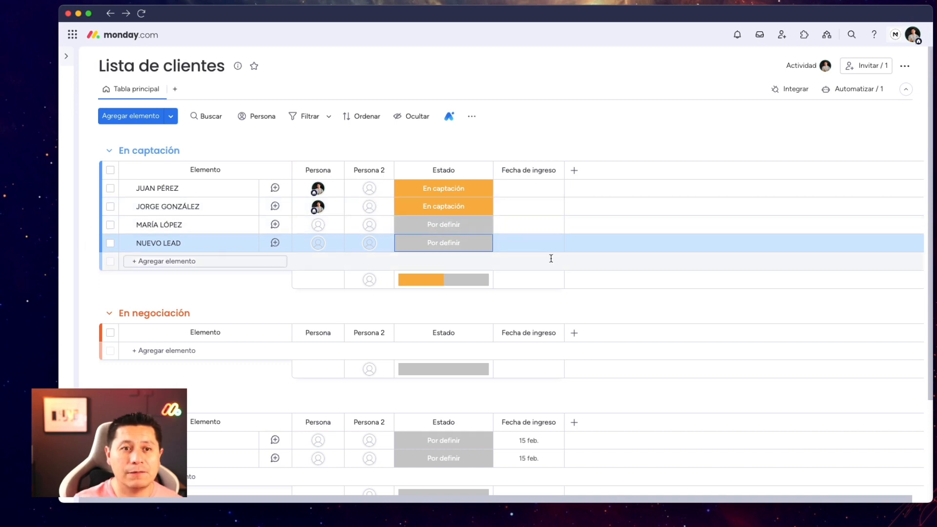
click(713, 109)
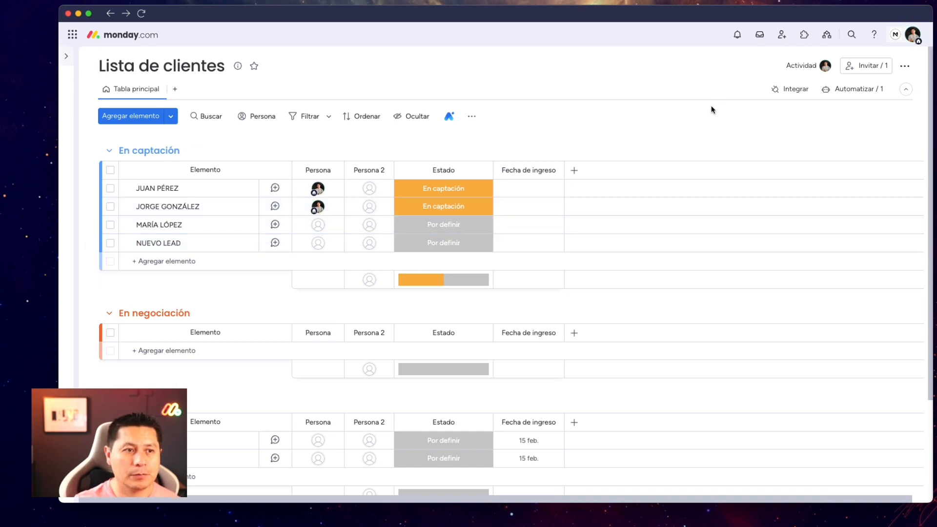
- Start a custom automation for the board with item creation as its trigger
click(864, 93)
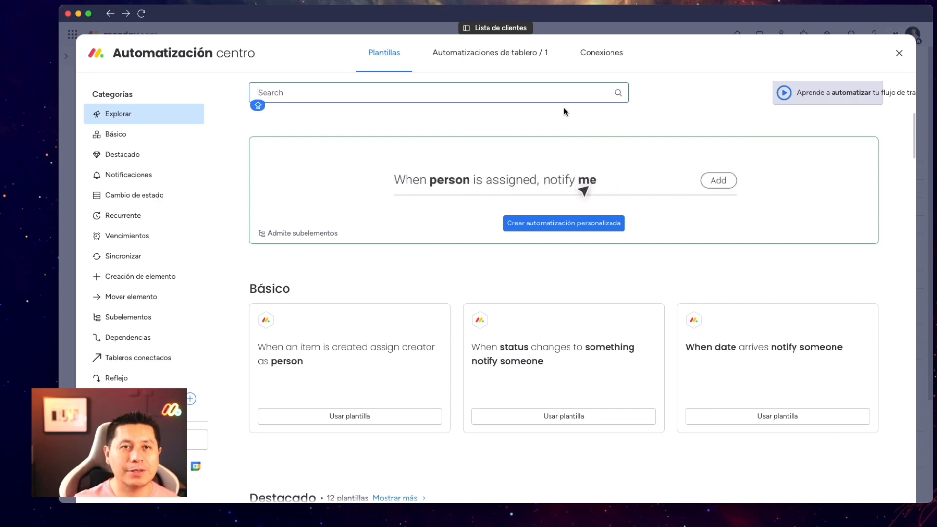
click(596, 225)
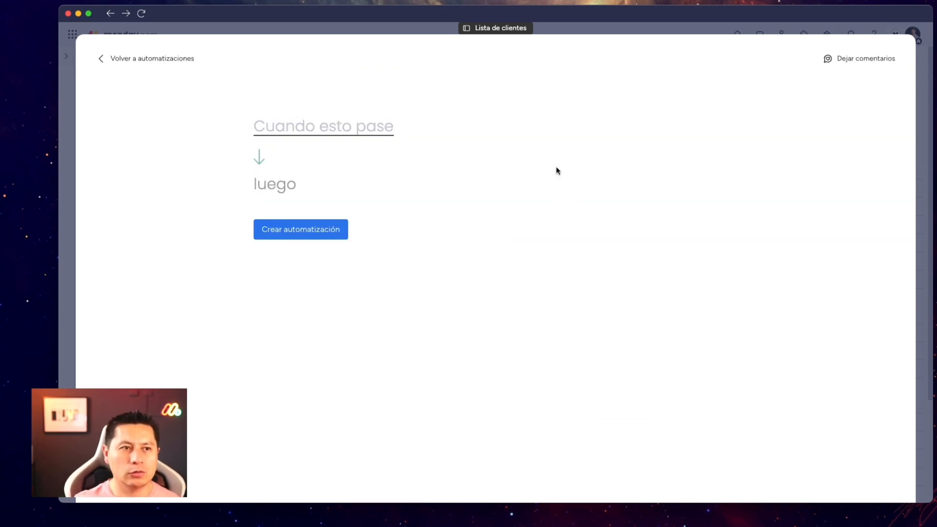
click(343, 128)
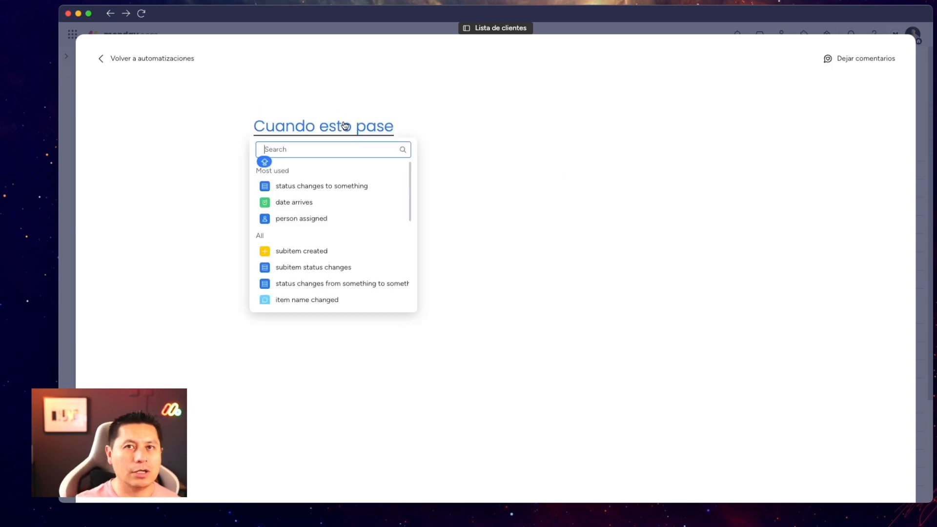
scroll(349, 180, down, 5)
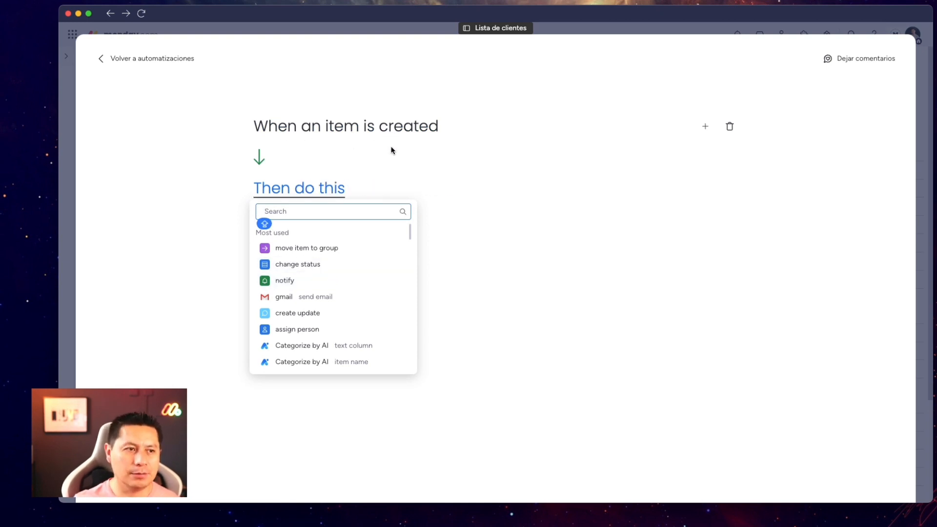
- Add a set date action that sets Fecha de ingreso to today, create the automation and return to the board
text(SET)
drag(286, 211, 258, 208)
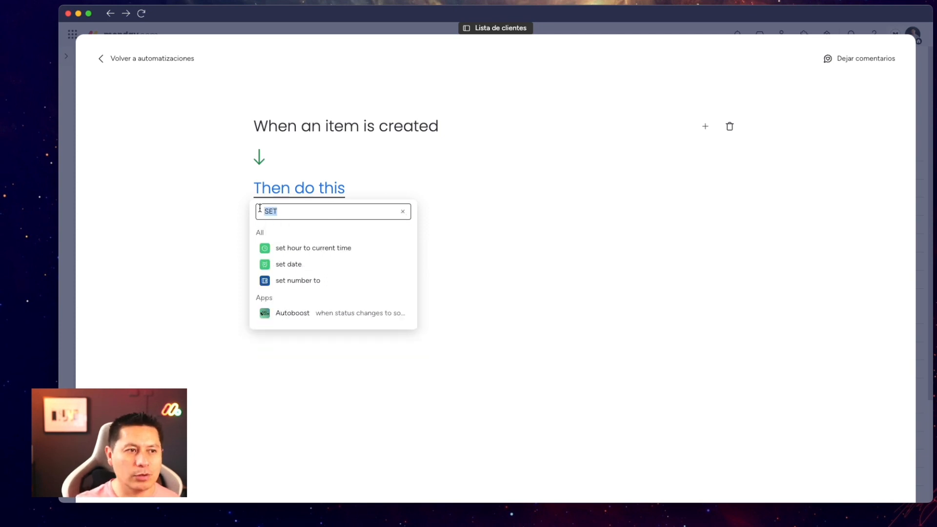
click(322, 267)
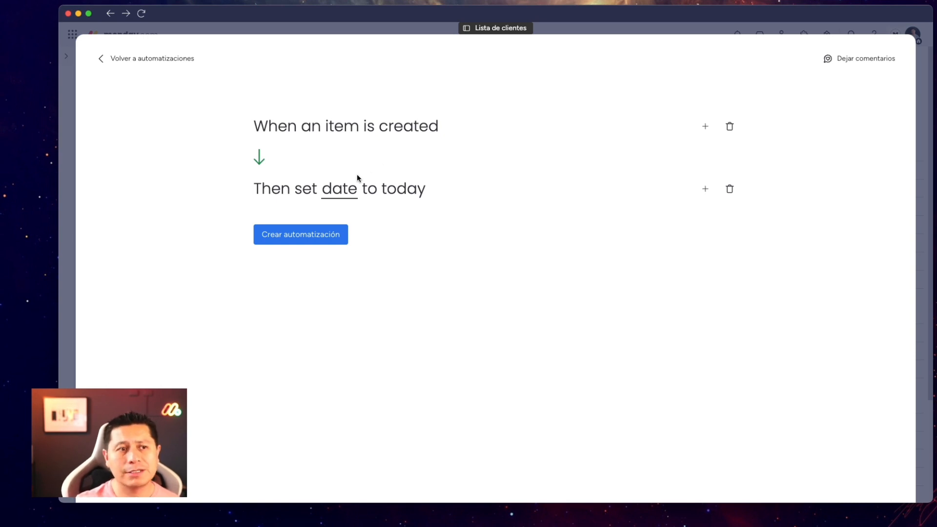
click(346, 191)
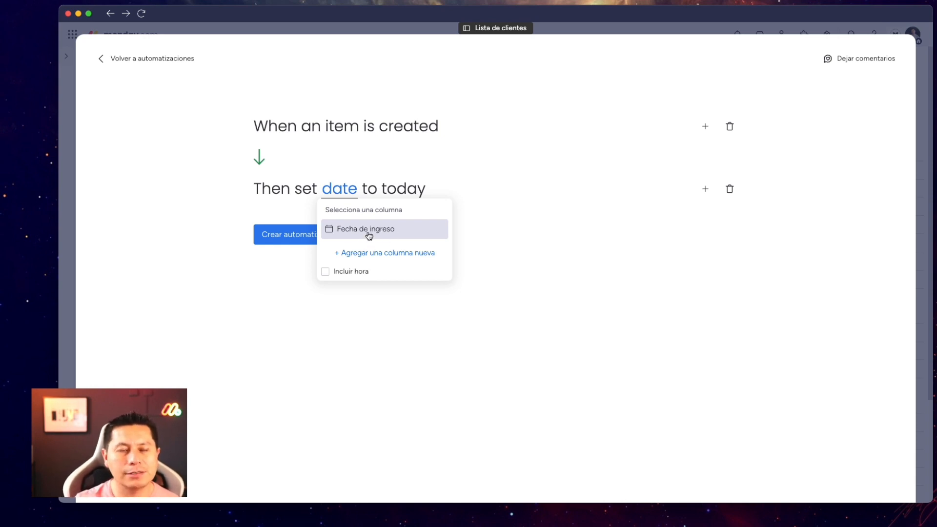
click(379, 233)
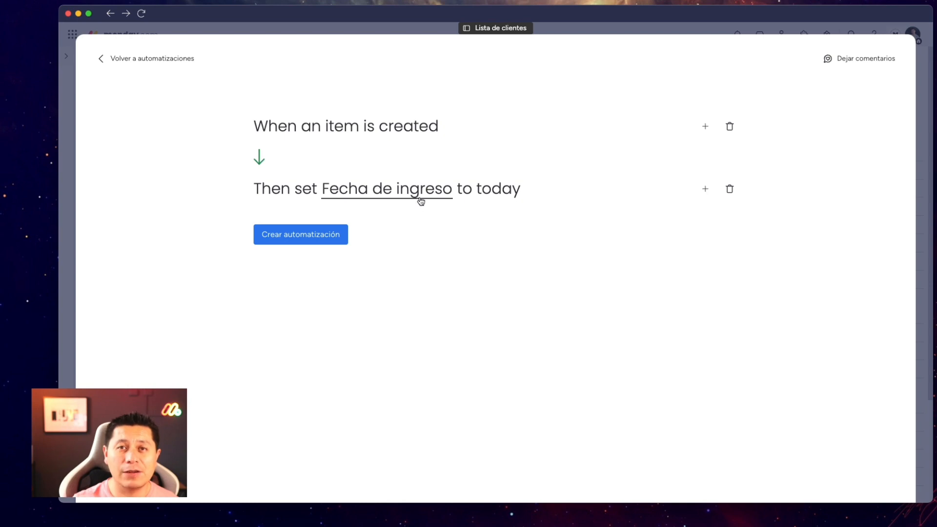
click(343, 234)
click(899, 56)
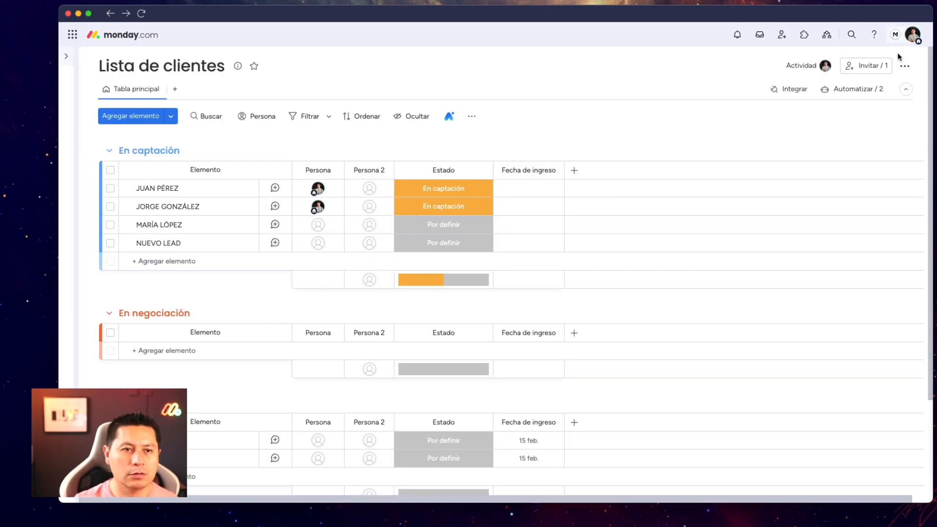
- Add an item named "NUYEVO LEAD 2" to the En captación group and assign the first suggested person in its Persona column
click(183, 261)
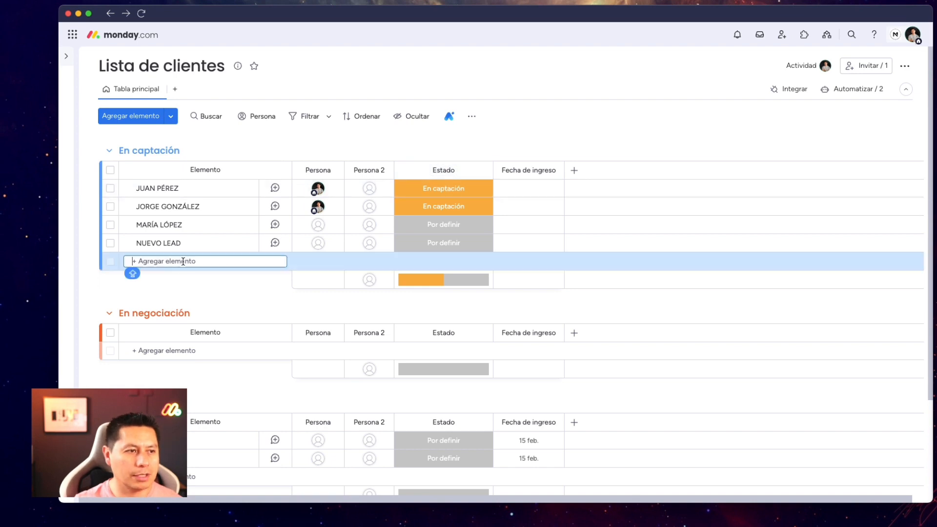
text(NUYEVO LEAD 2)
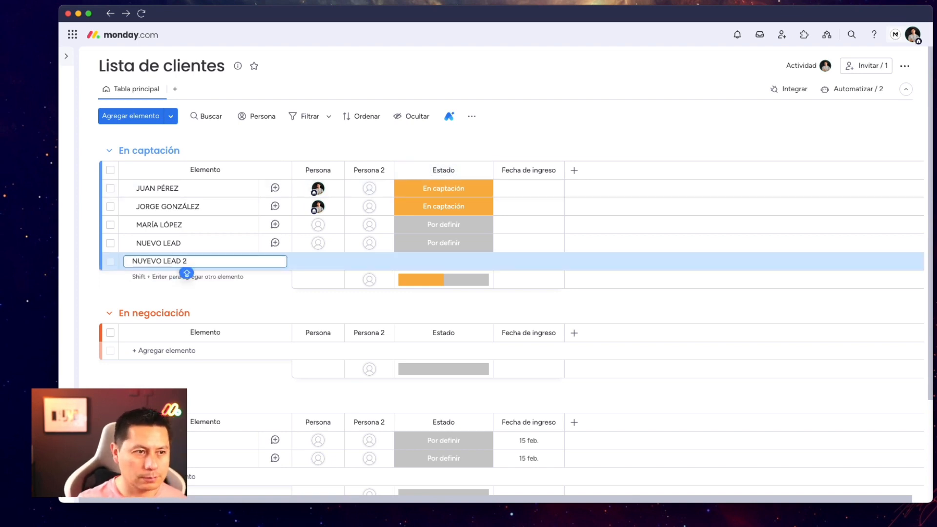
key(Return)
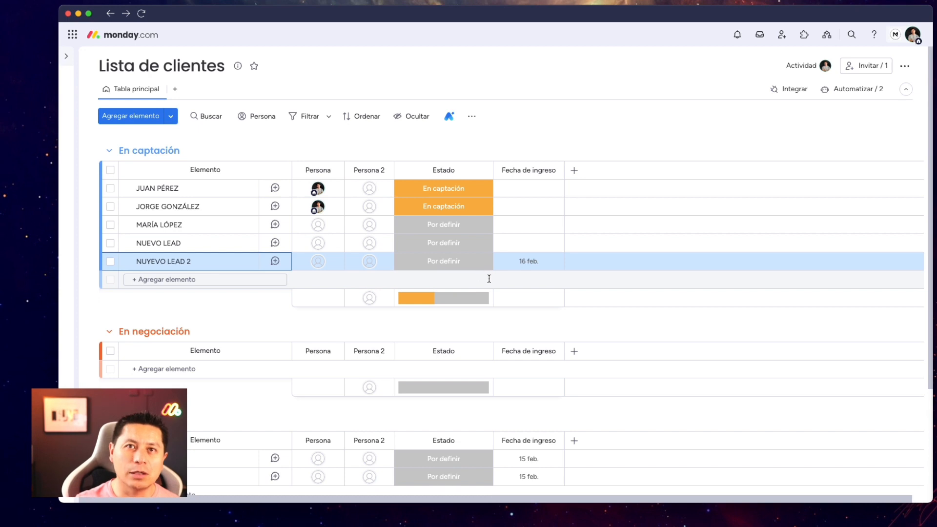
click(320, 264)
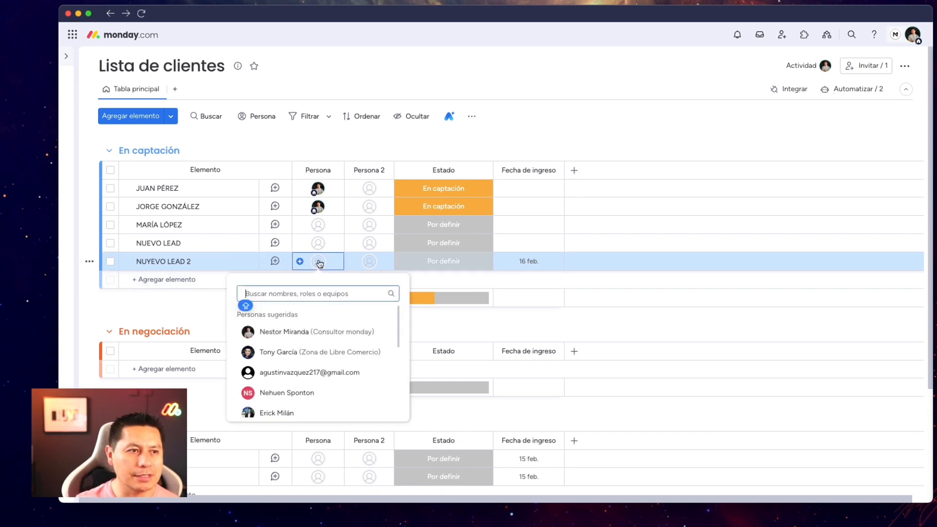
click(312, 330)
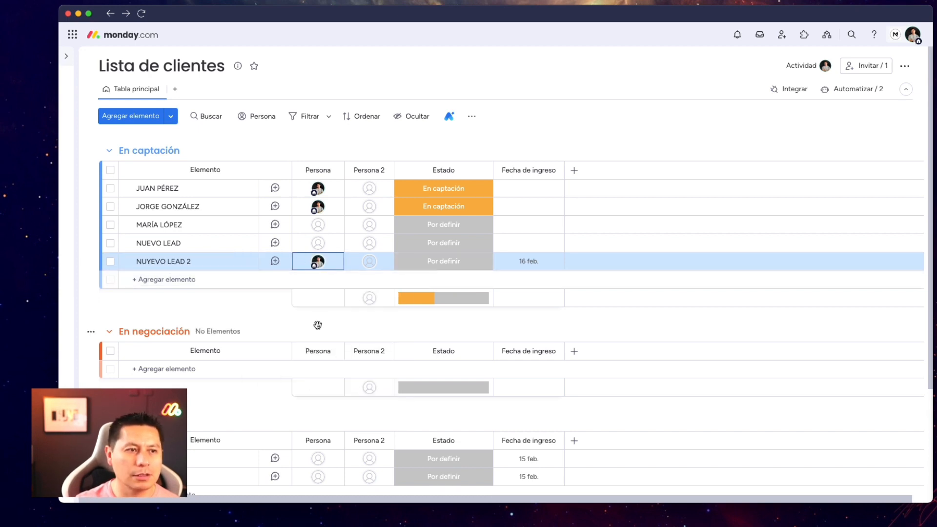